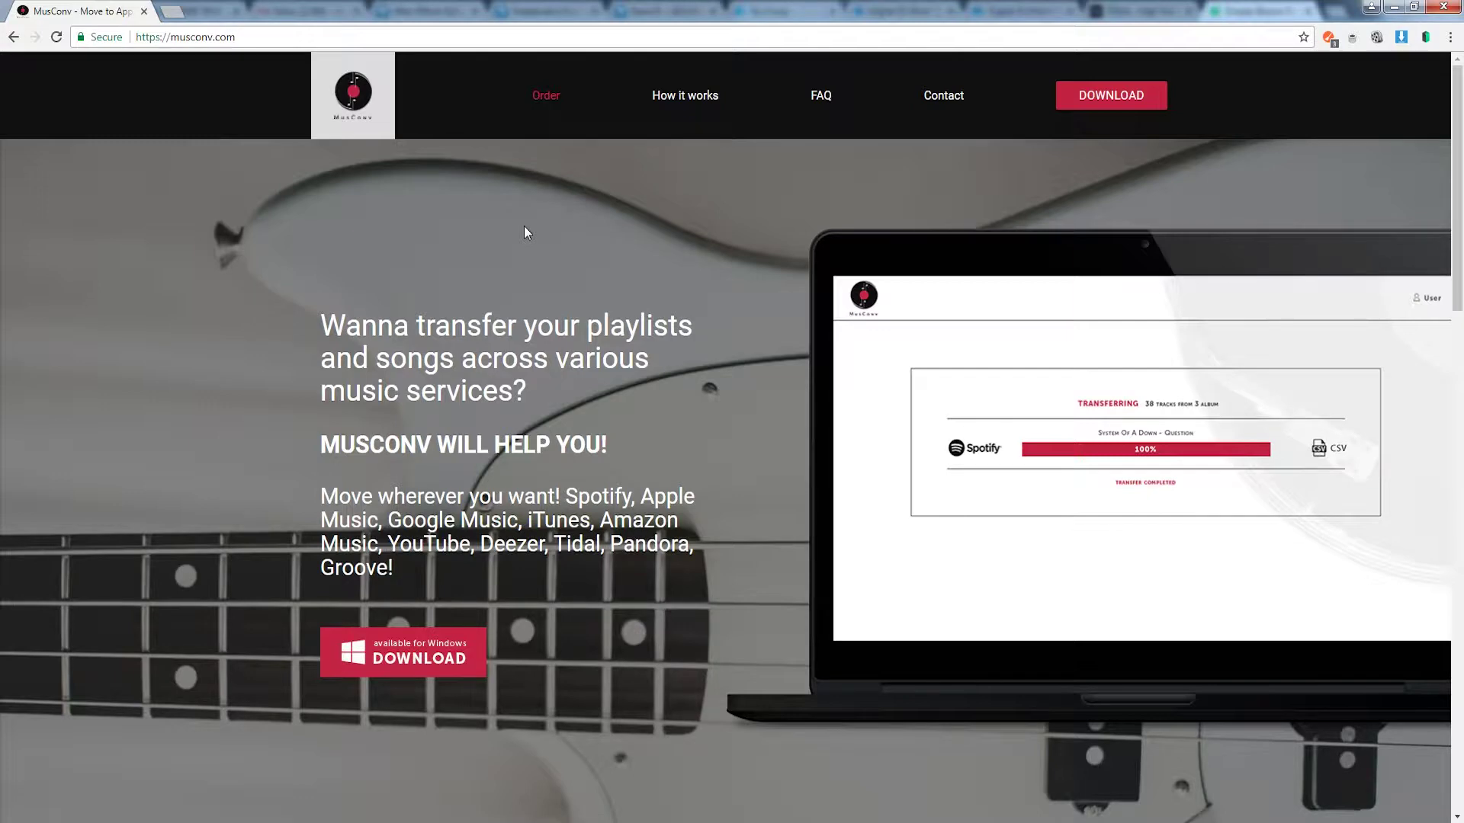
# Step: Look over the musconv.com homepage and its How it works section
pyautogui.click(196, 43)
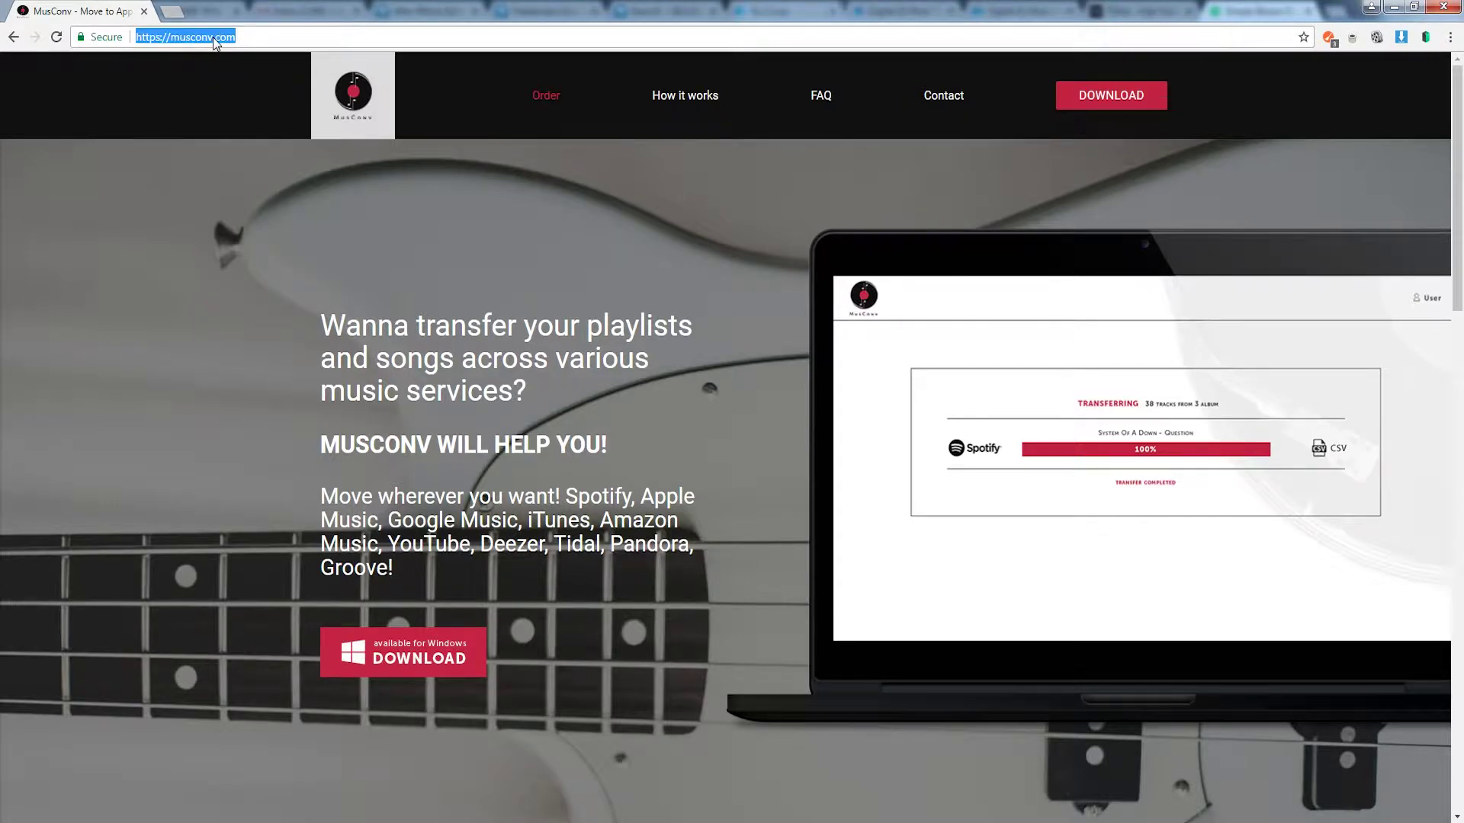
pyautogui.scroll(-4, 393, 487)
pyautogui.scroll(4, 393, 486)
pyautogui.click(697, 94)
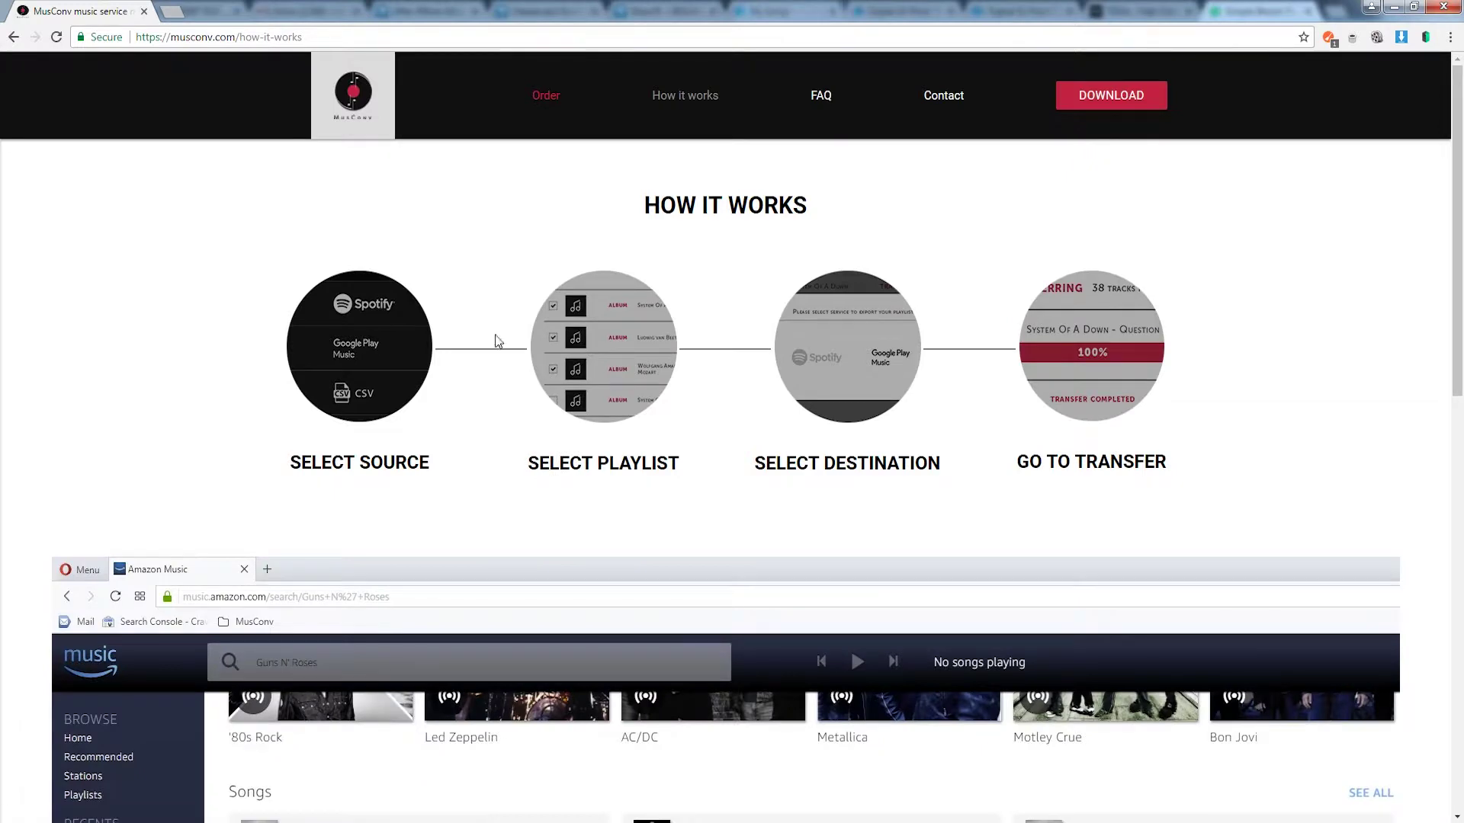
# Step: Check the FAQ page, then go to musconv.com/download for the MusConv 4.7.2 installer
pyautogui.click(819, 100)
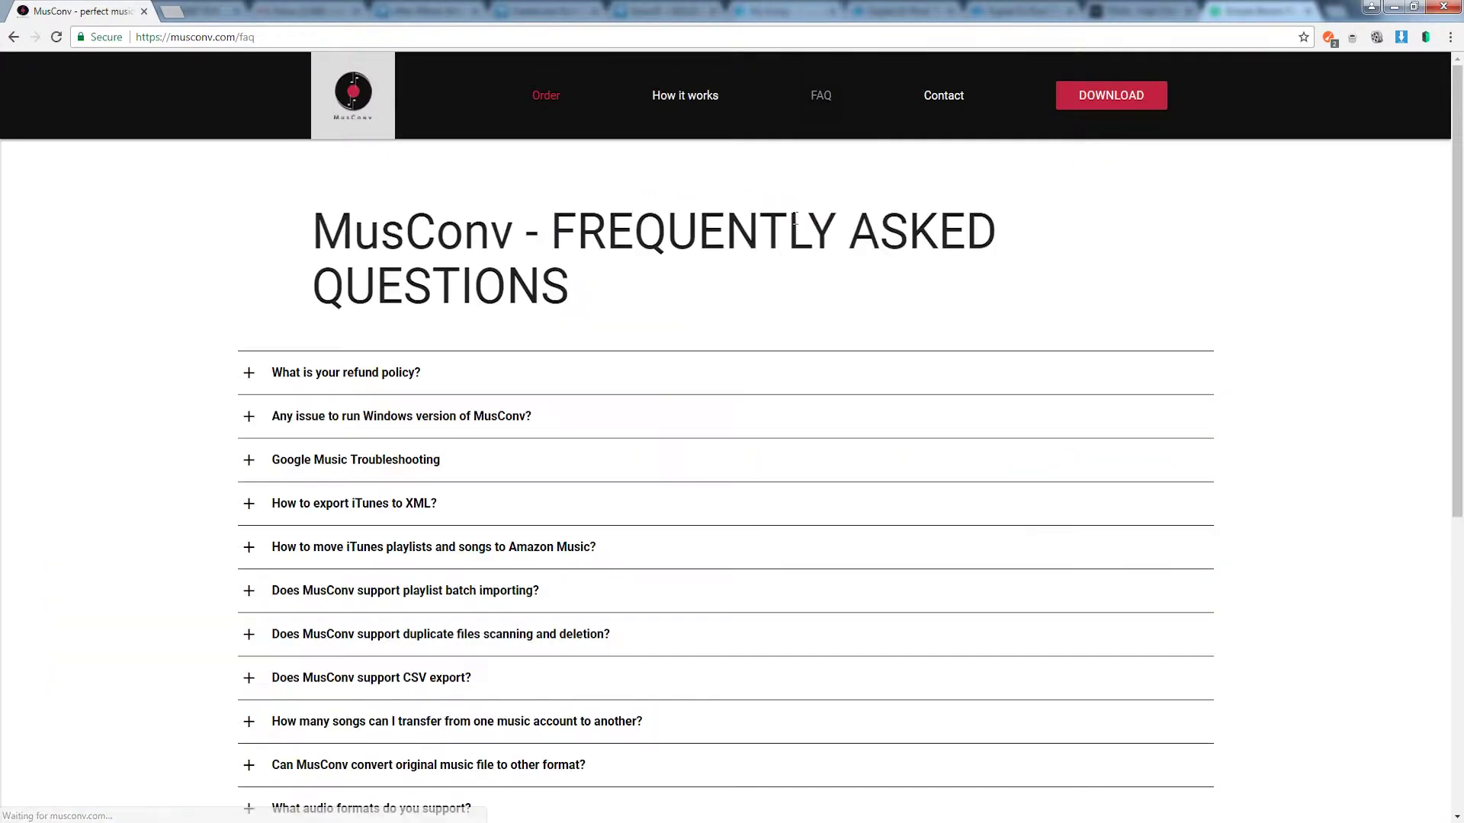
pyautogui.scroll(-4, 298, 422)
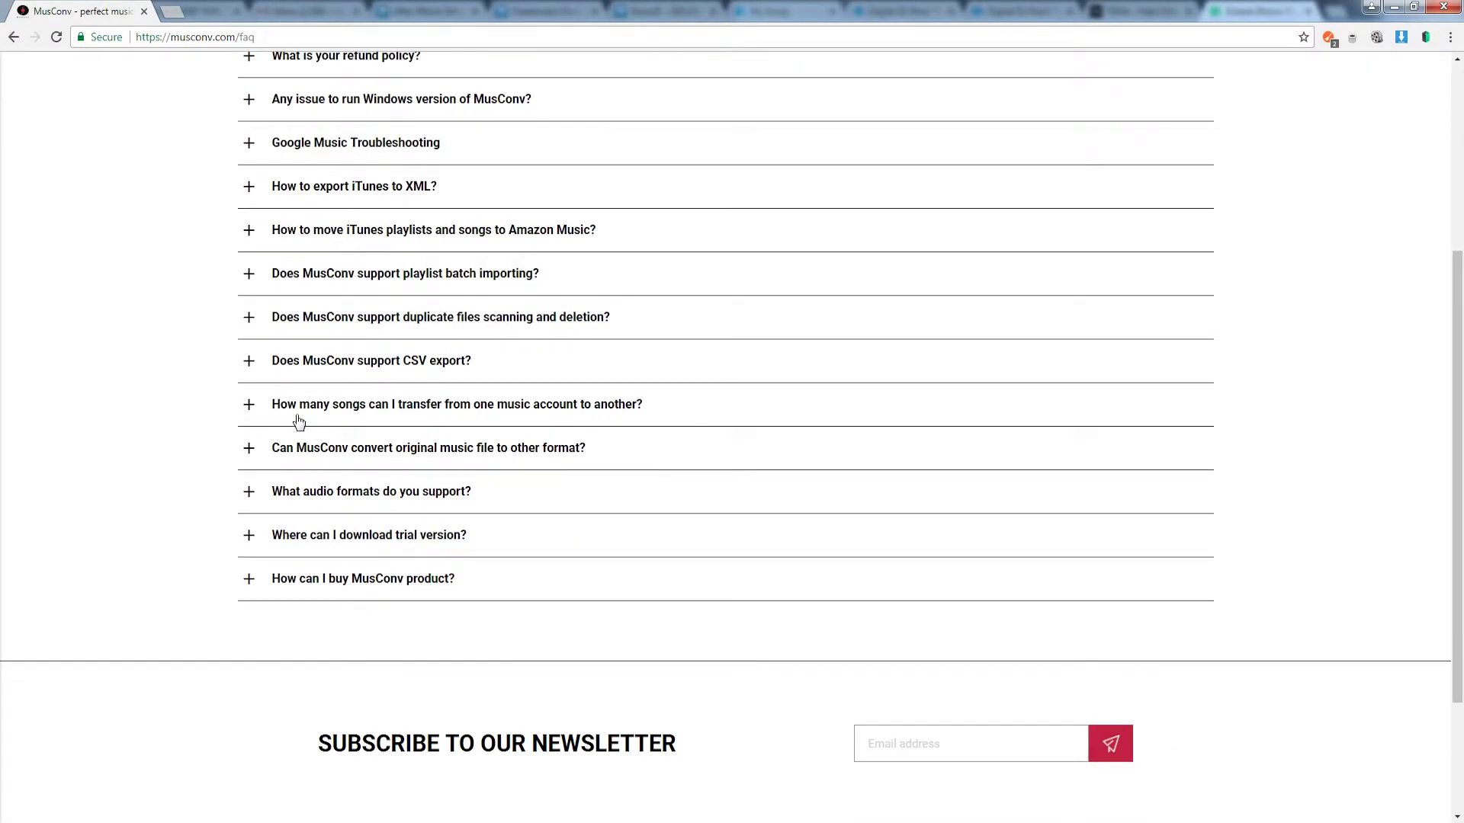
pyautogui.scroll(4, 320, 418)
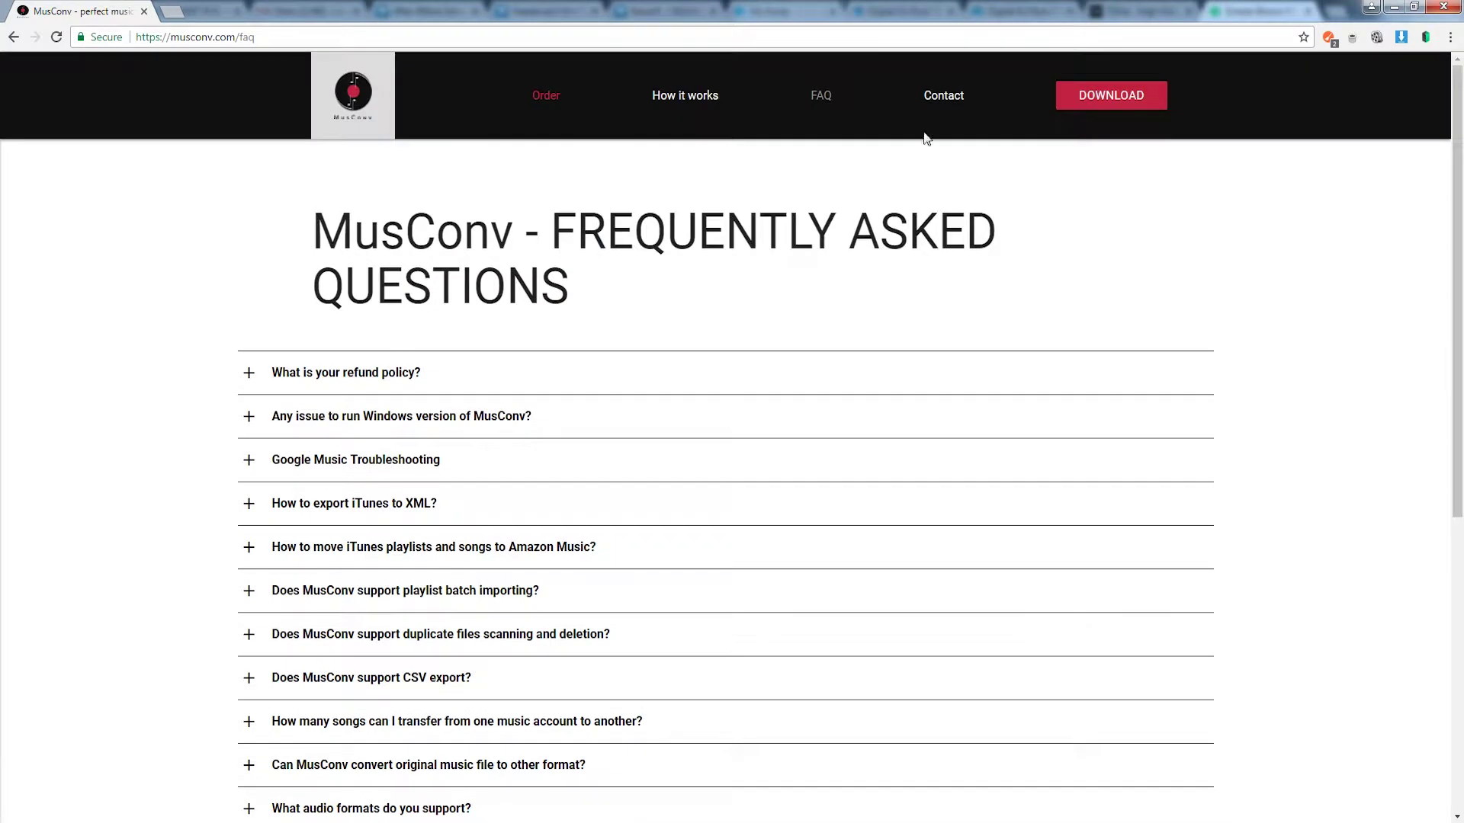
pyautogui.click(1109, 103)
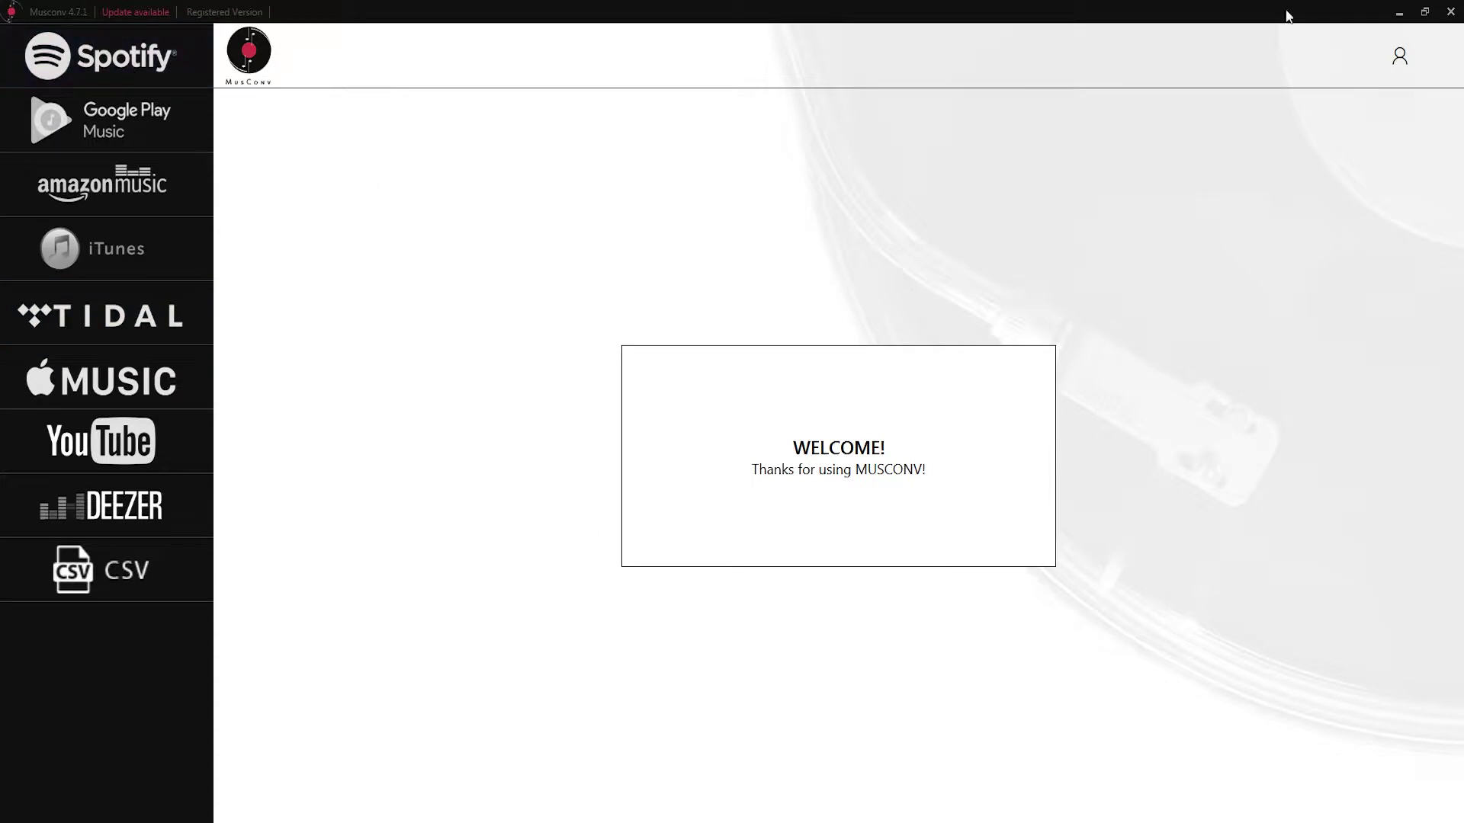
pyautogui.click(1400, 56)
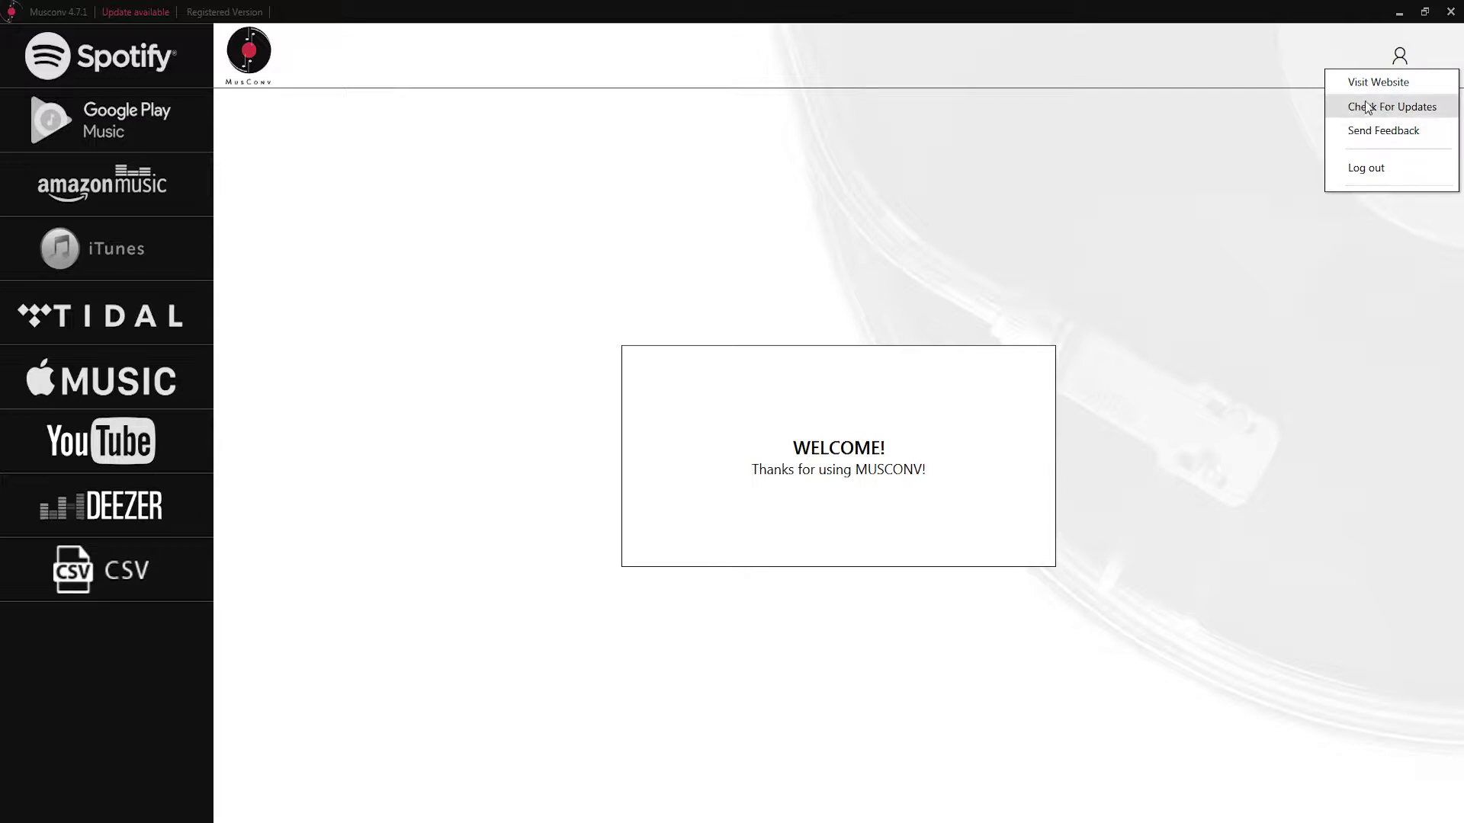
pyautogui.click(627, 199)
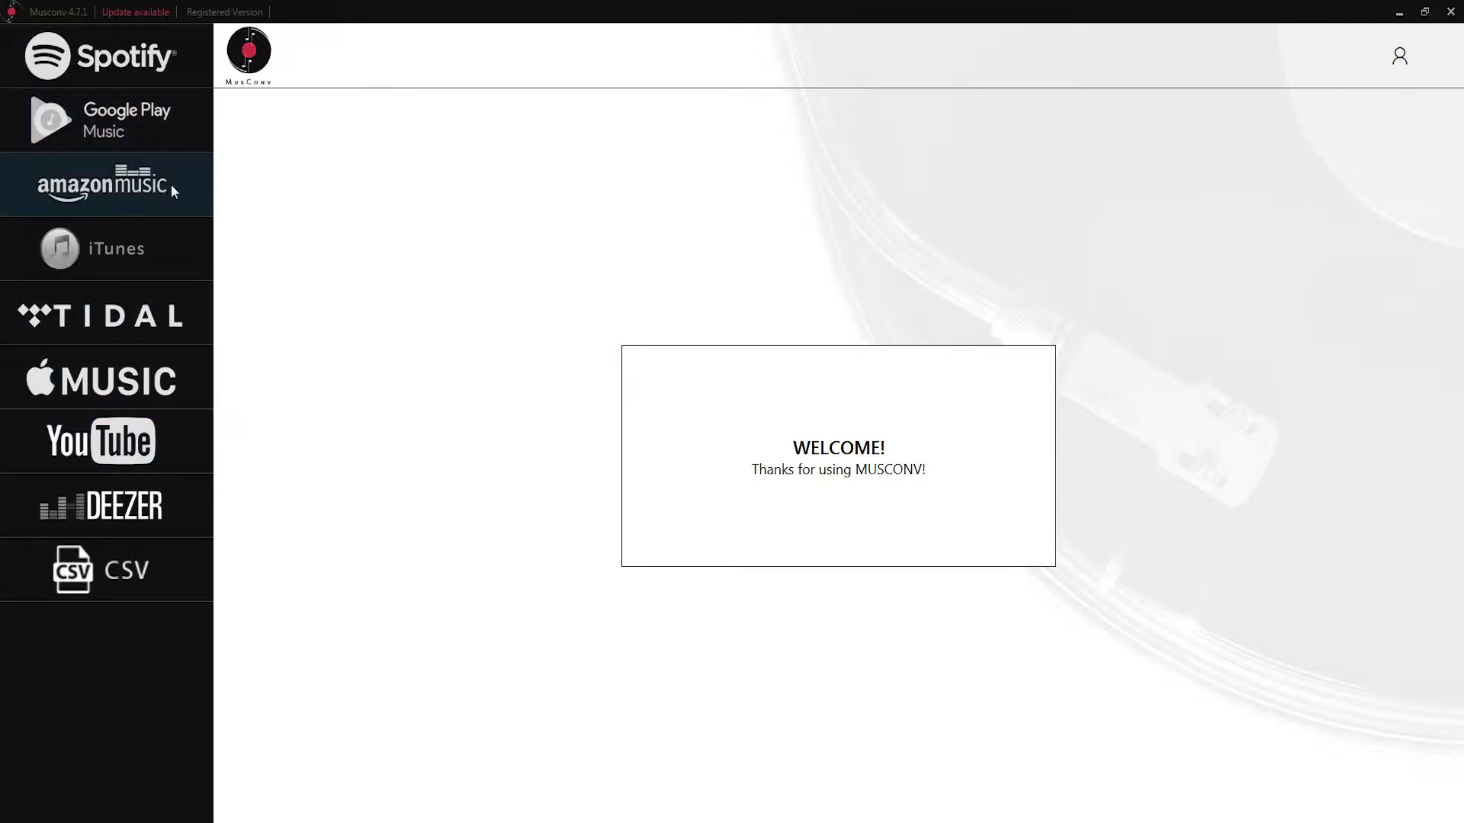
# Step: Log in to Spotify through Facebook and authorize MusConv, loading seven albums including Coding and French Rap
pyautogui.click(80, 70)
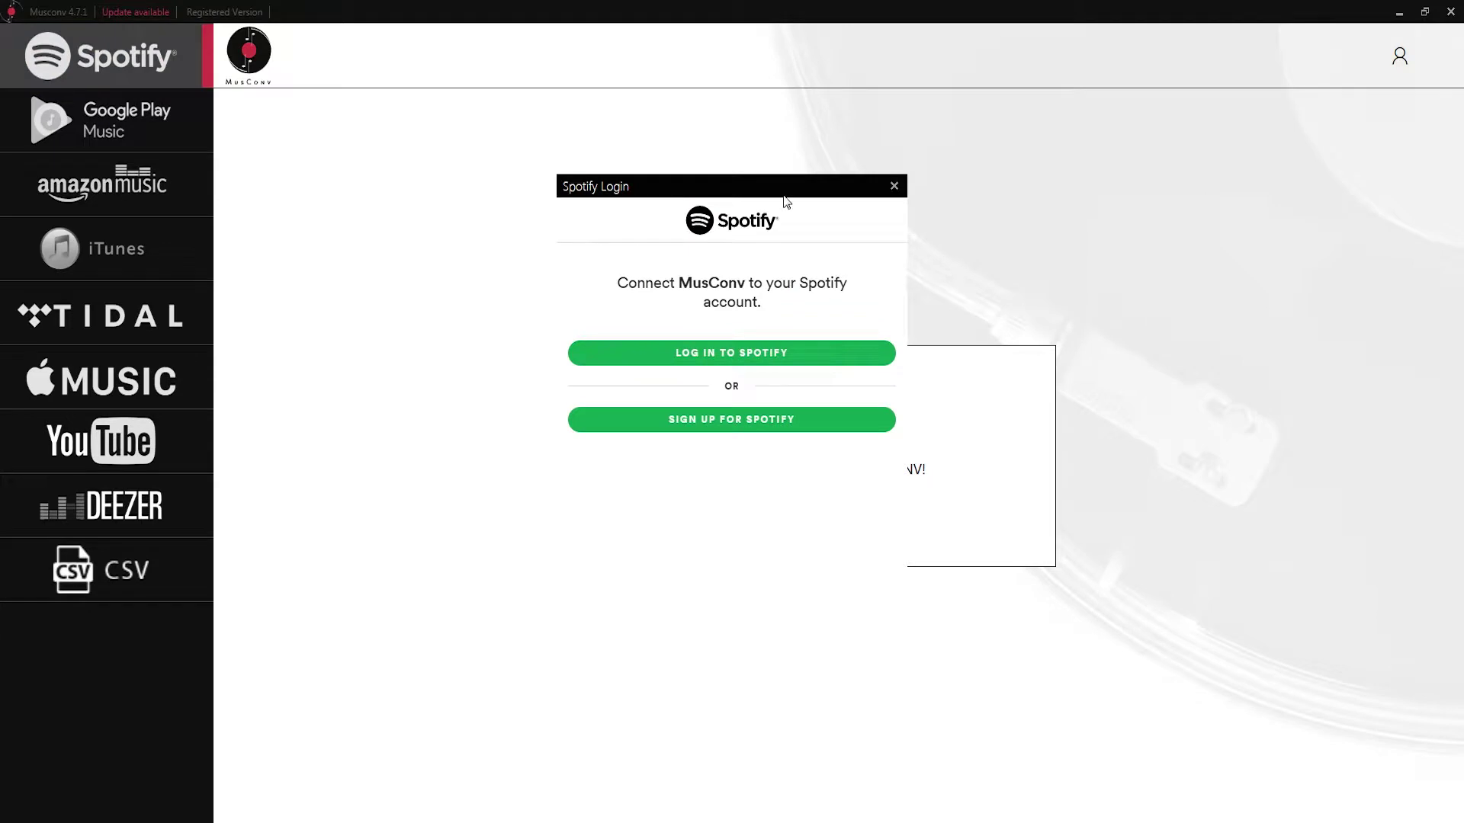
pyautogui.moveTo(776, 200); pyautogui.dragTo(792, 207)
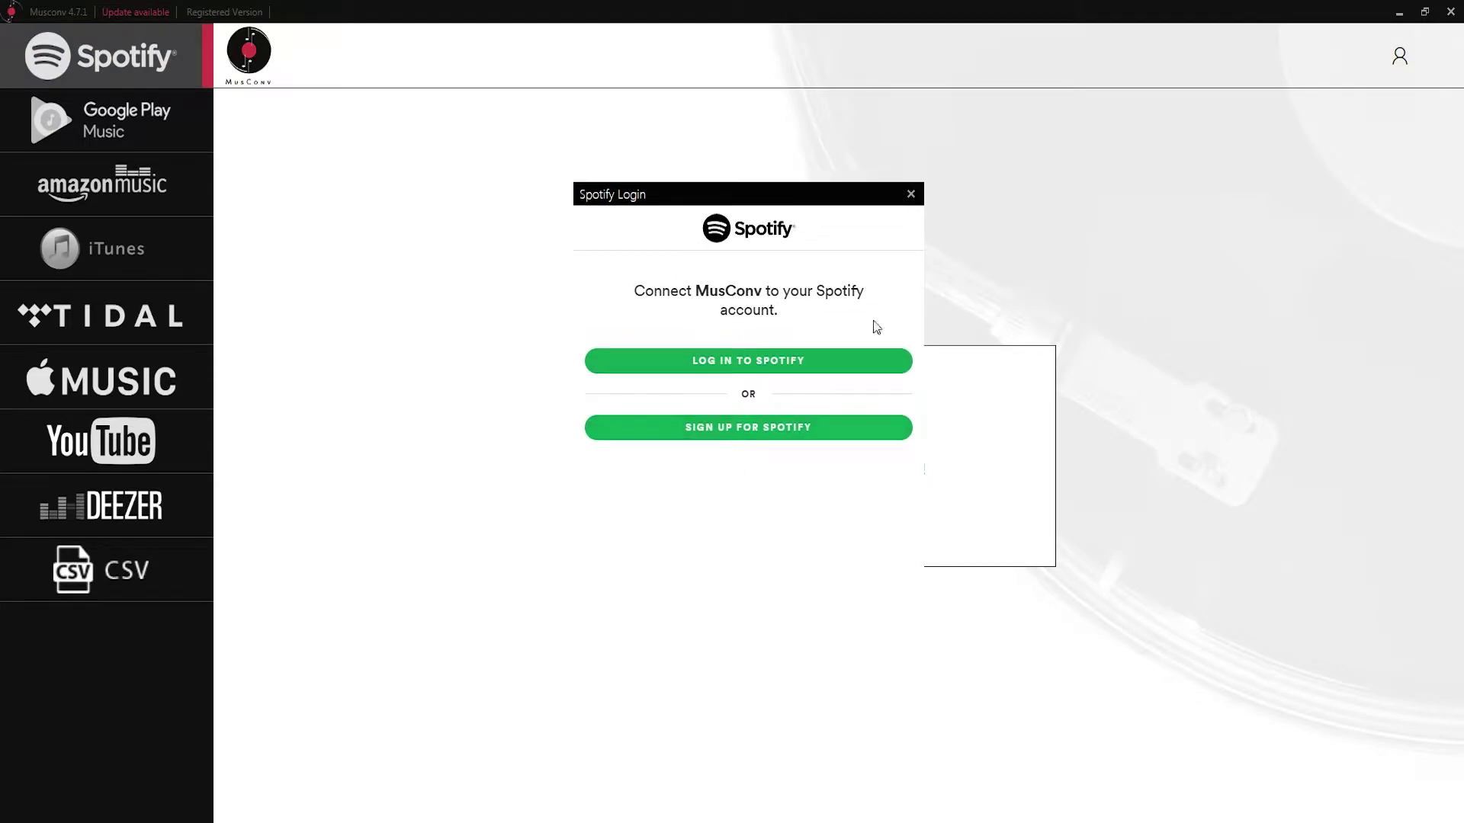
pyautogui.click(808, 366)
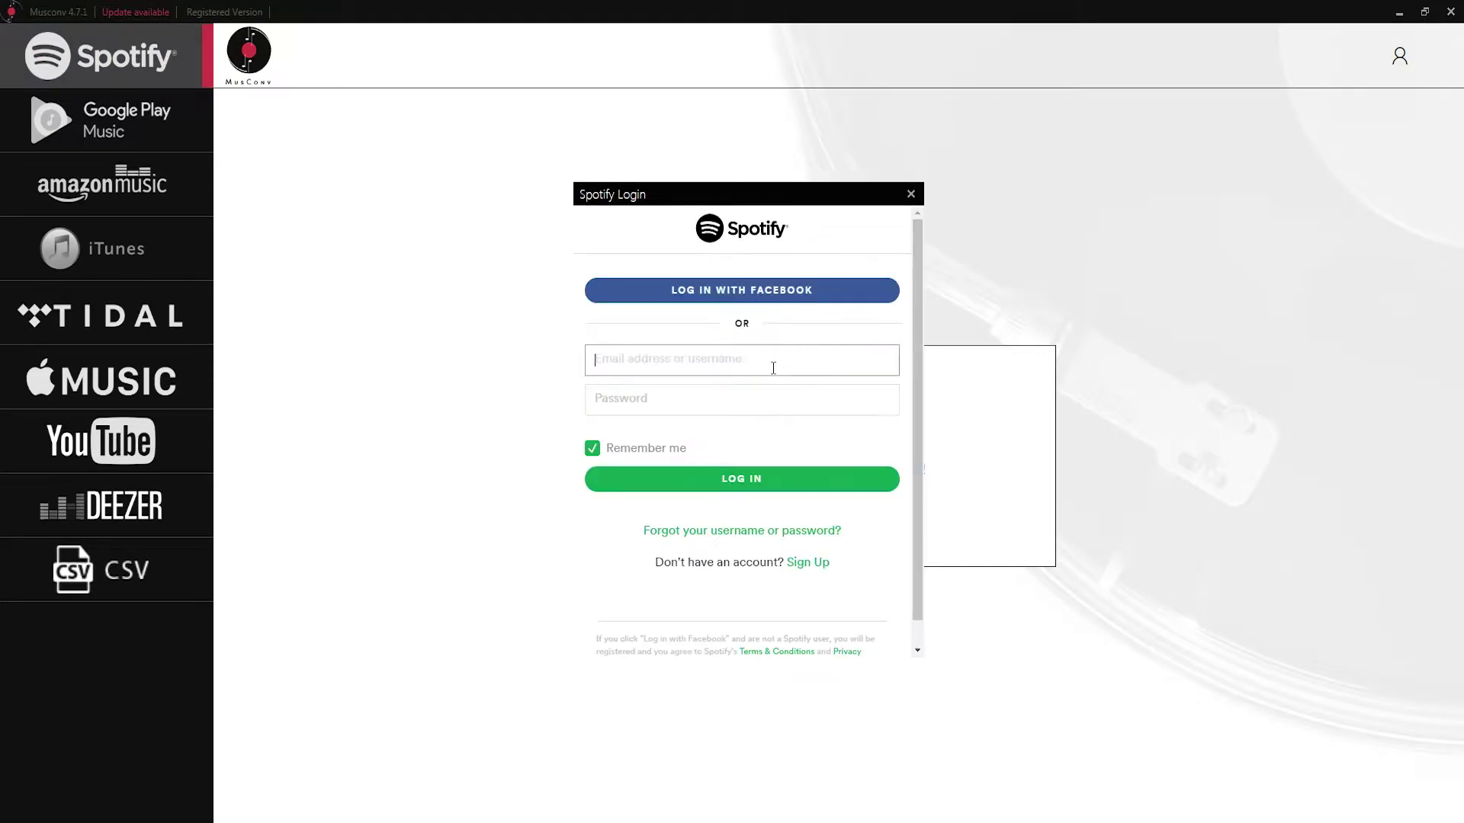
pyautogui.click(749, 293)
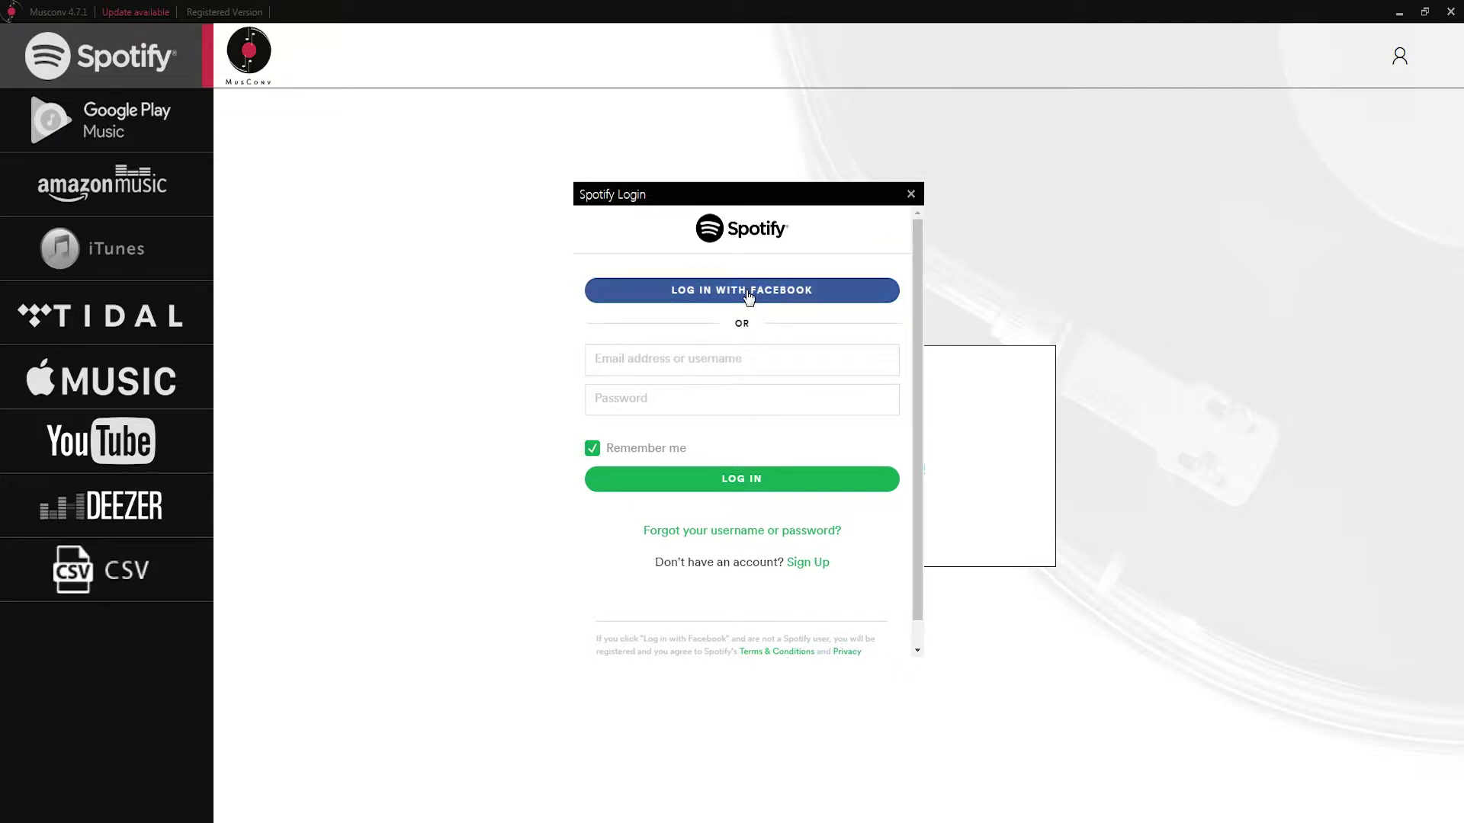
pyautogui.click(799, 509)
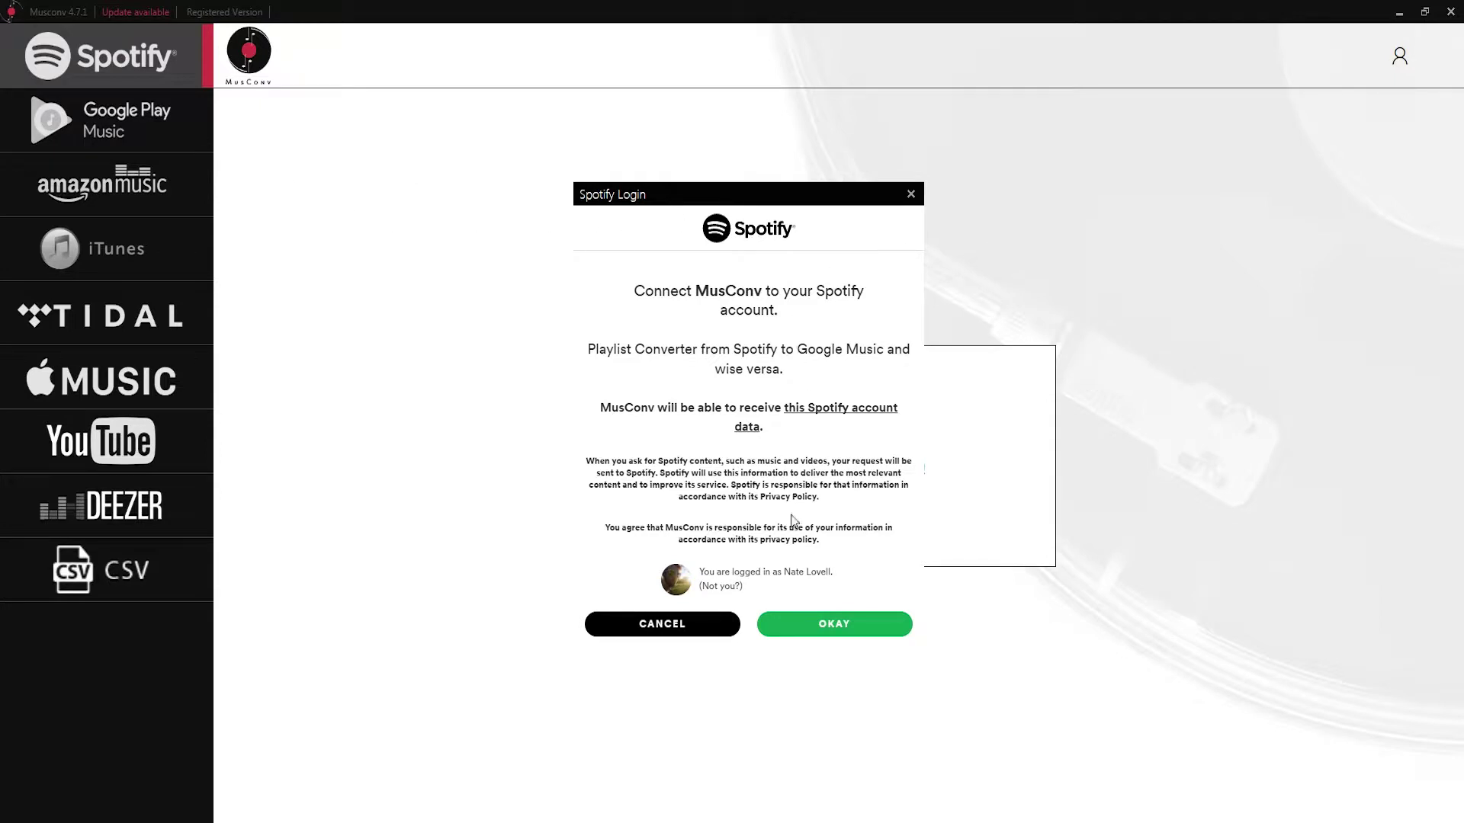
pyautogui.click(815, 641)
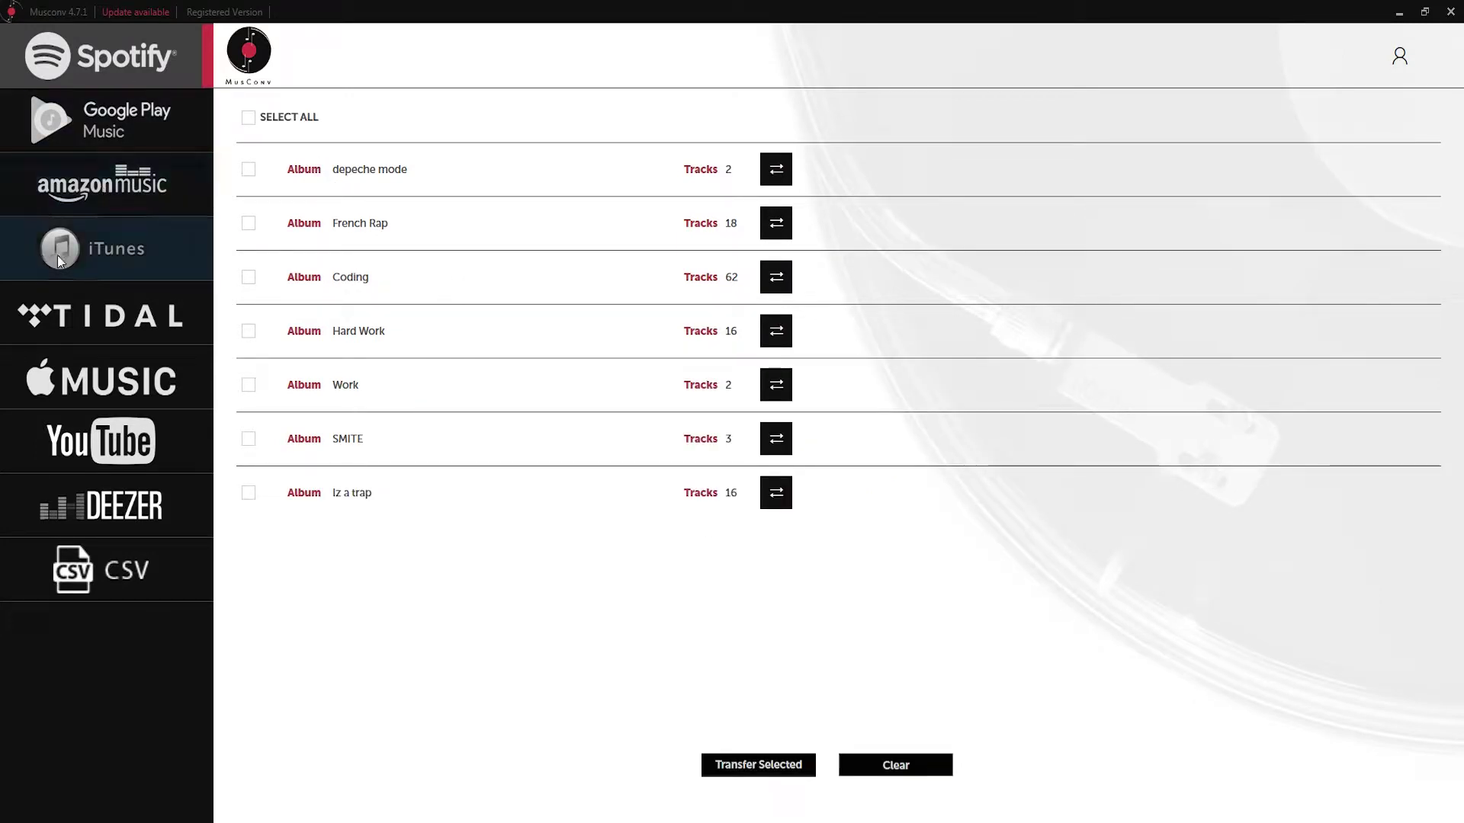
# Step: Sign in through the Amazon Login Window to list albums such as Музика.xml and 700.csv
pyautogui.click(105, 187)
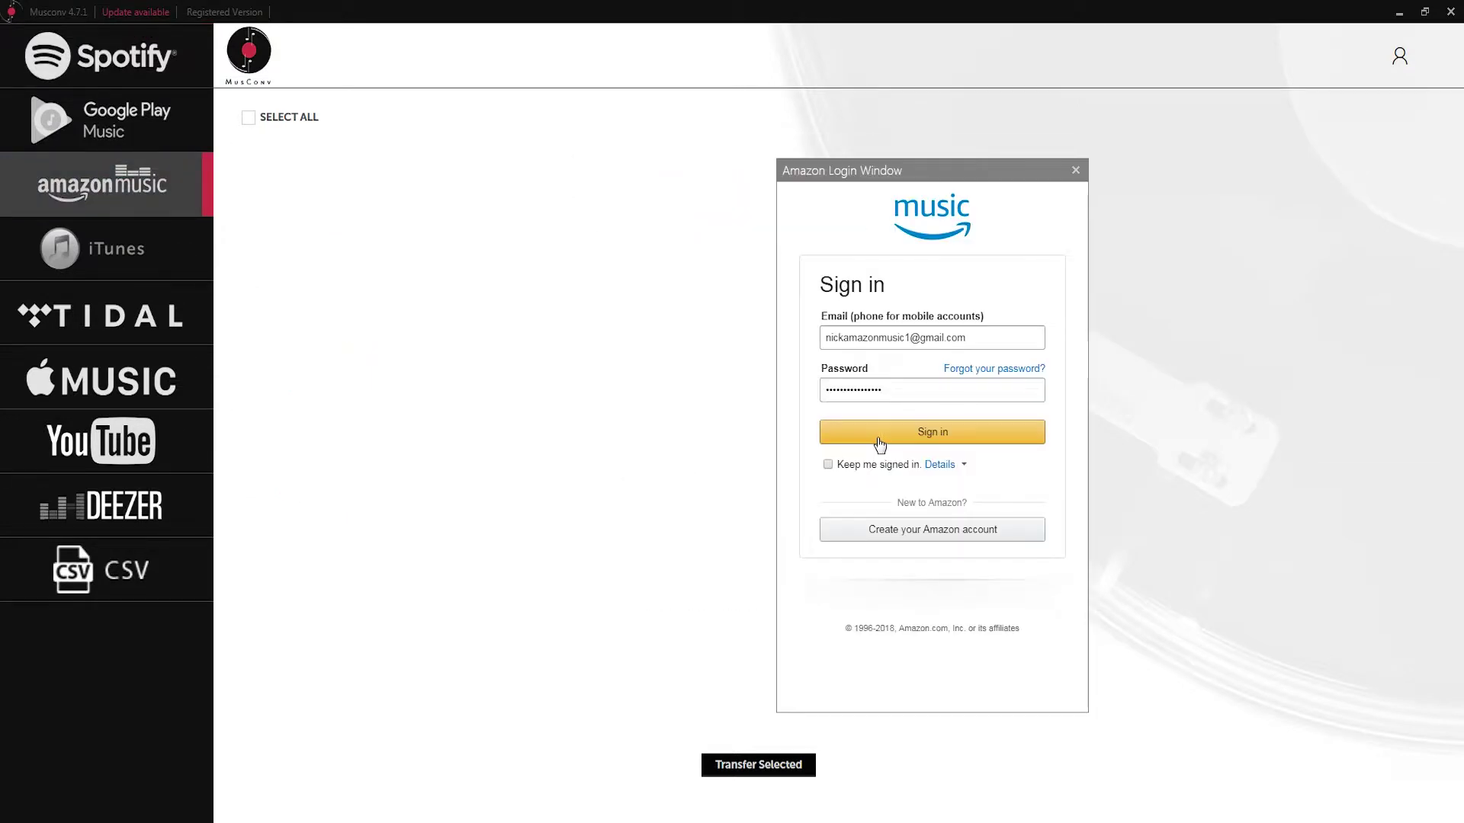
pyautogui.click(871, 437)
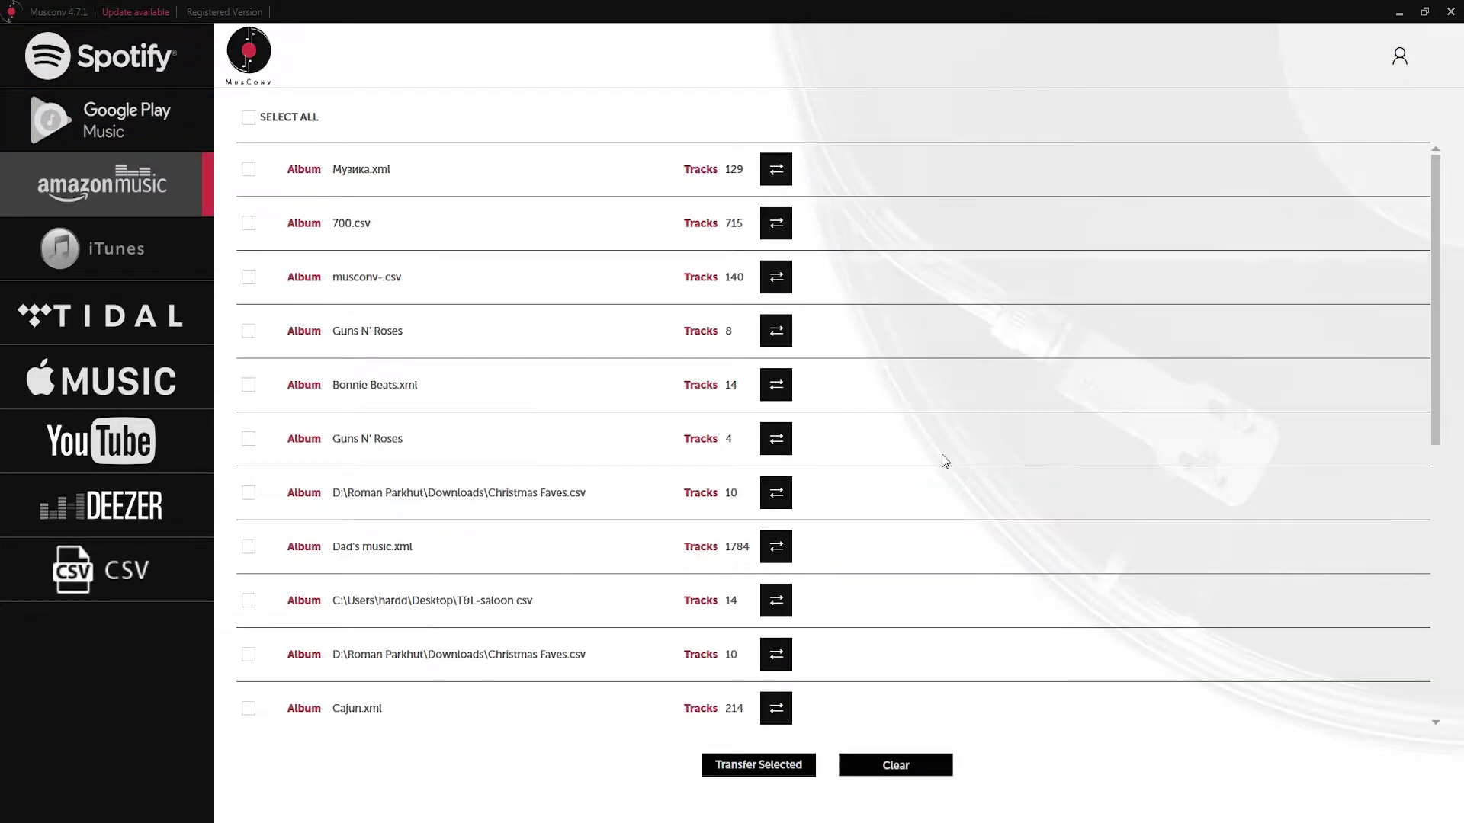
pyautogui.scroll(-1, 673, 556)
pyautogui.scroll(1, 486, 387)
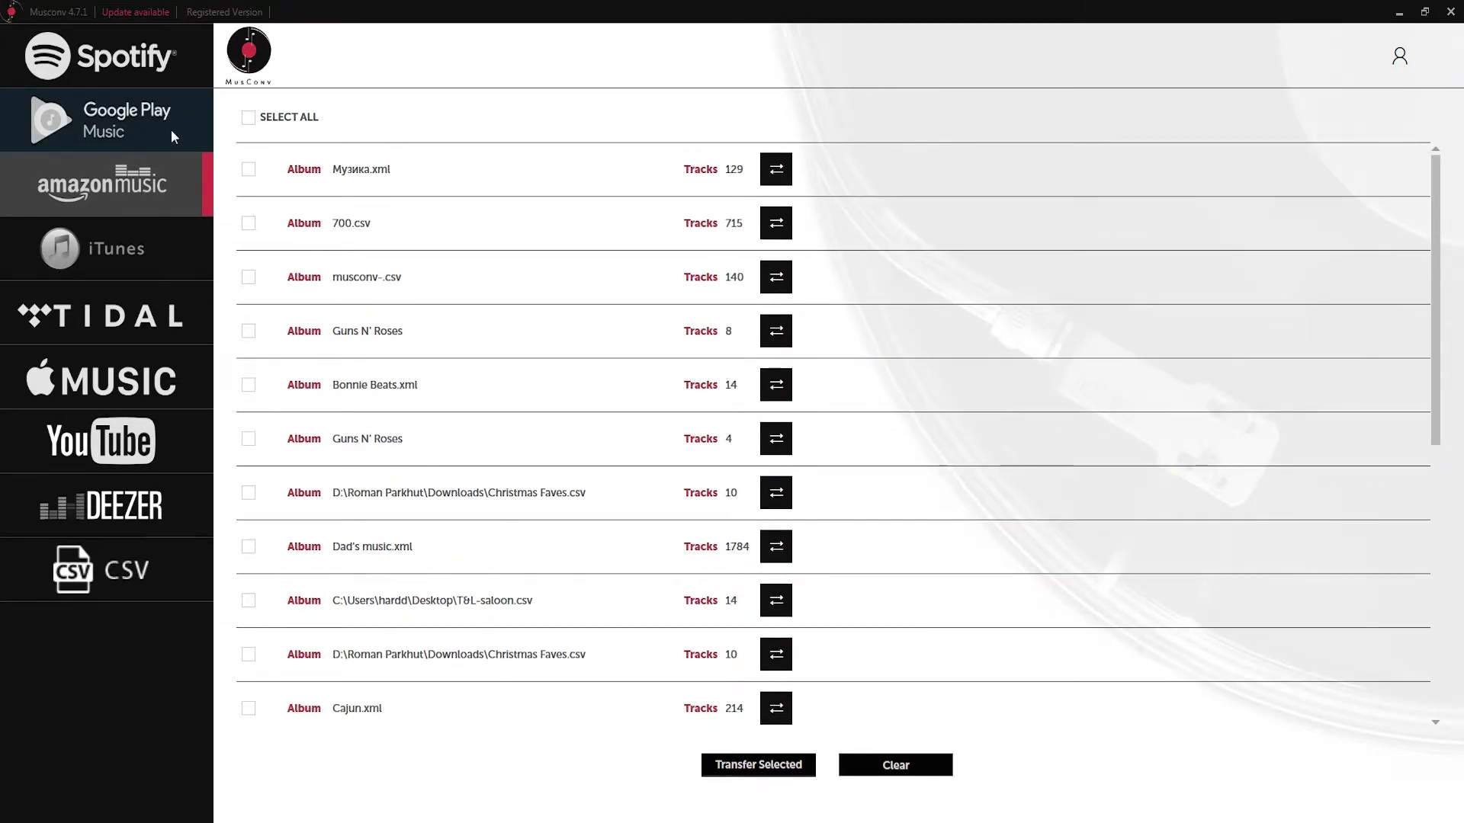
# Step: Return to the Spotify albums and approve MusConv's Spotify access again with OKAY
pyautogui.click(116, 56)
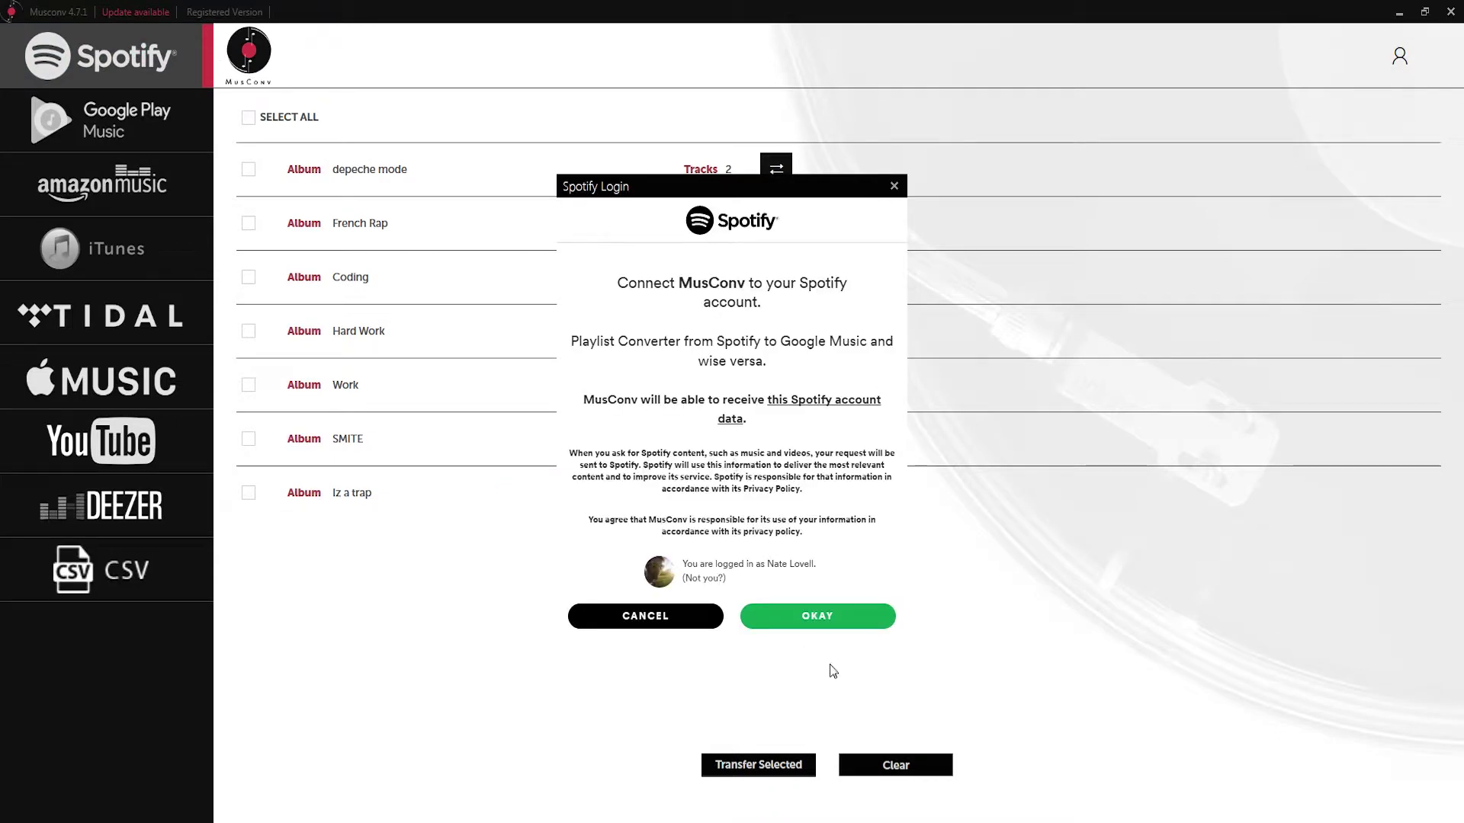
pyautogui.click(777, 624)
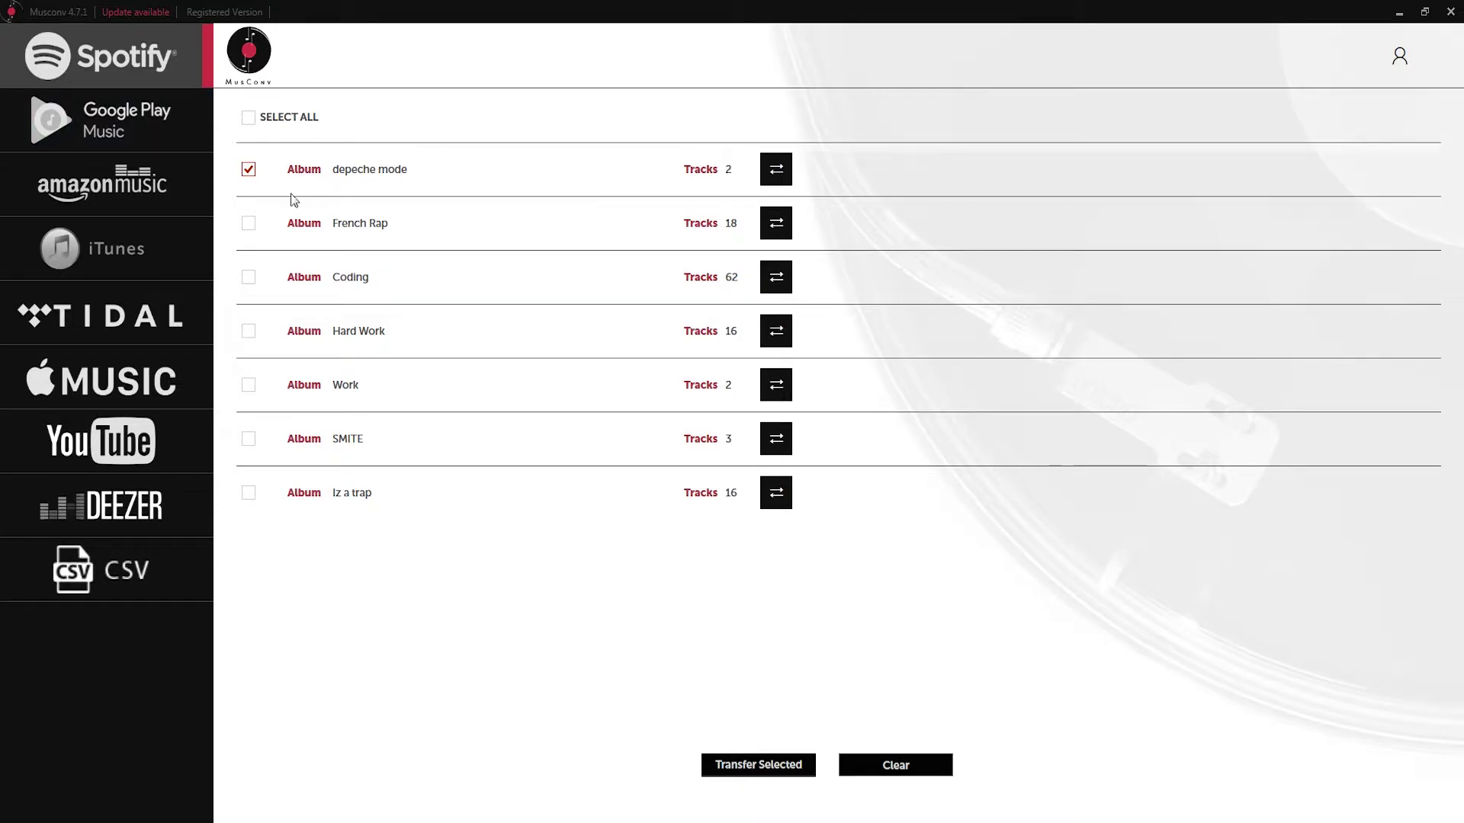
# Step: Send the depeche mode album to Amazon Music by Normal transfer, signing in with the account password
pyautogui.click(775, 172)
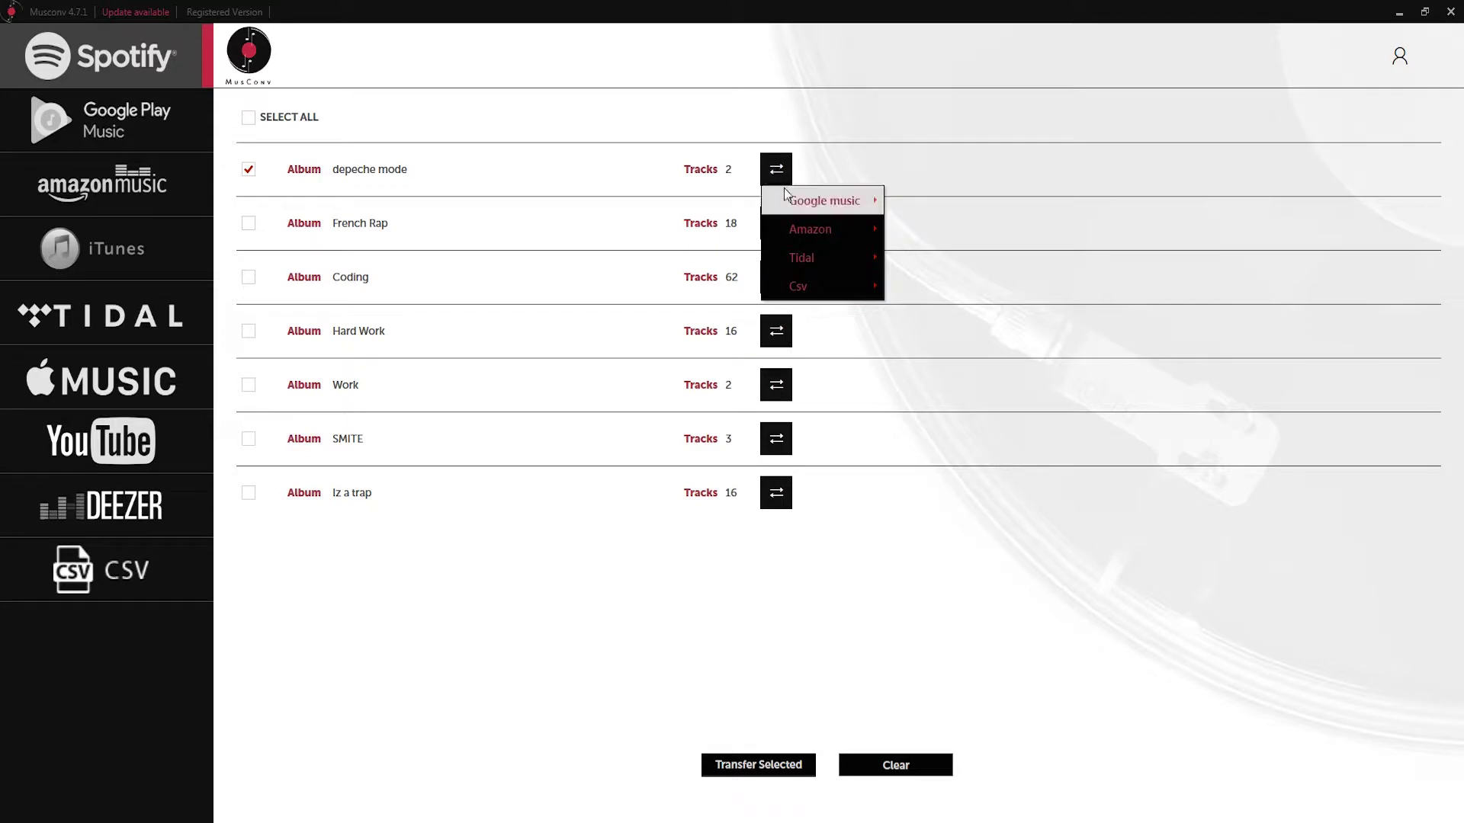
pyautogui.moveTo(800, 231)
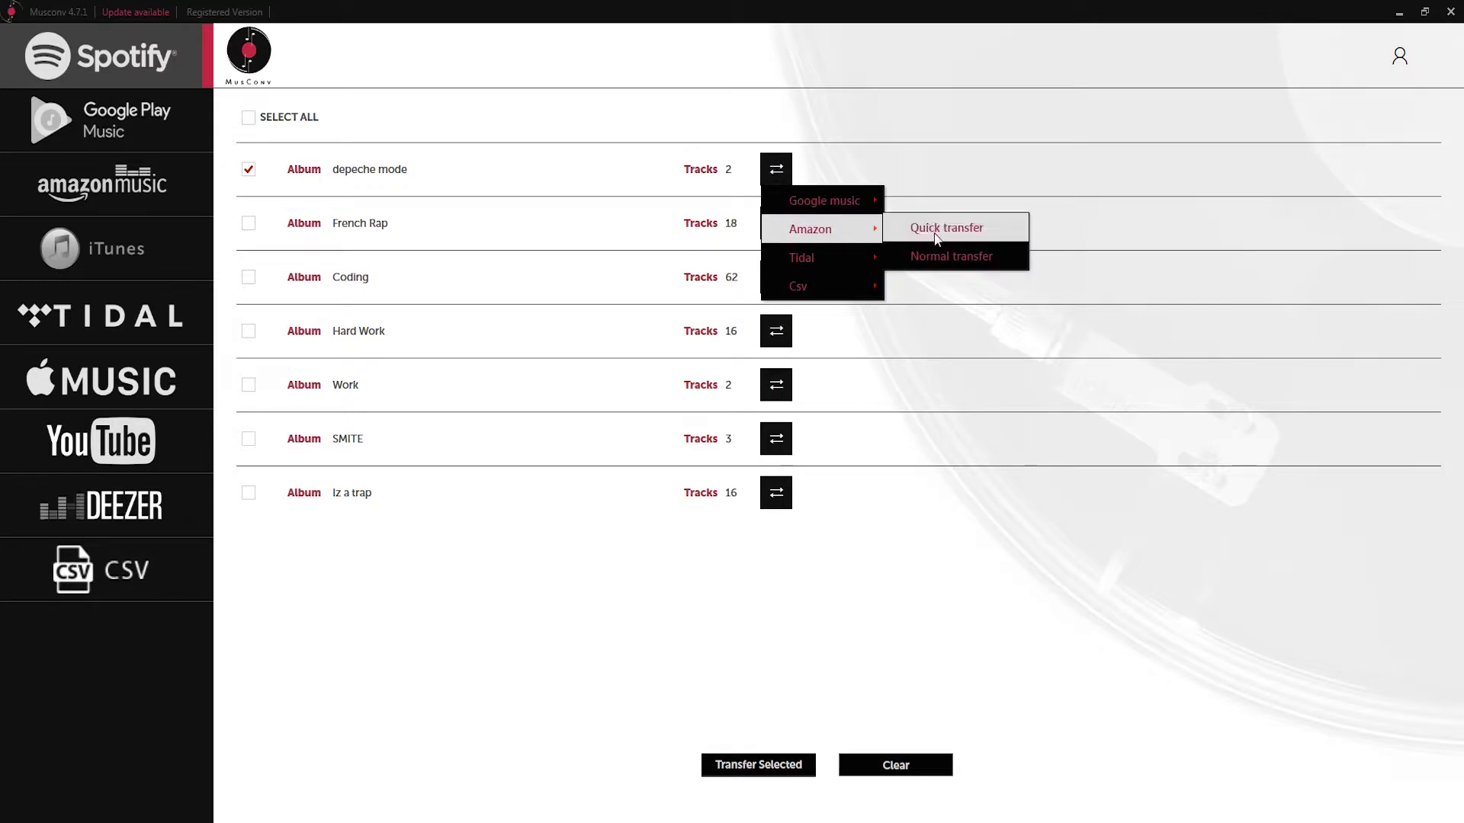
pyautogui.click(945, 261)
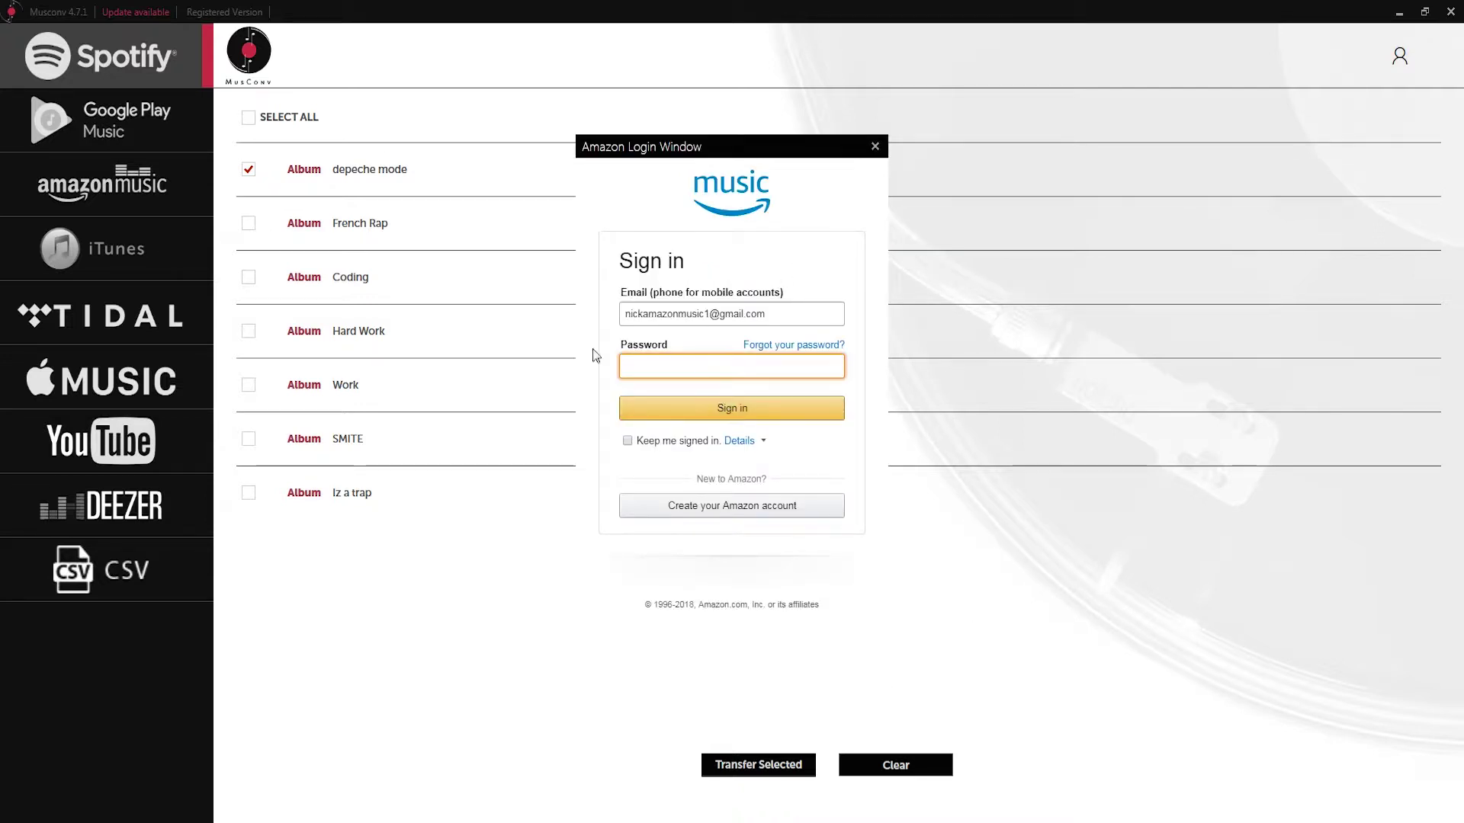
pyautogui.hotkey('ctrl', 'v')
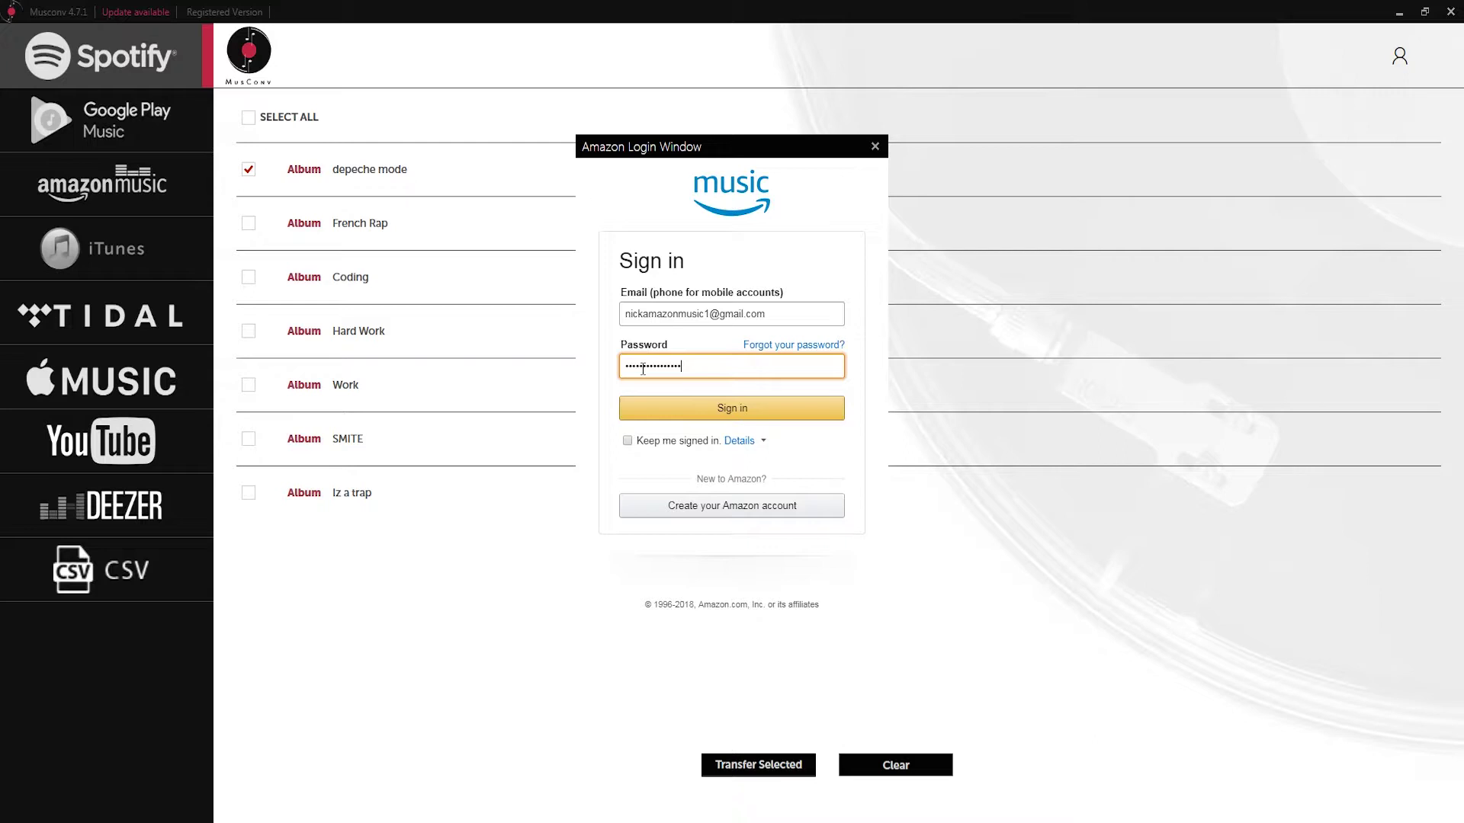
pyautogui.click(703, 413)
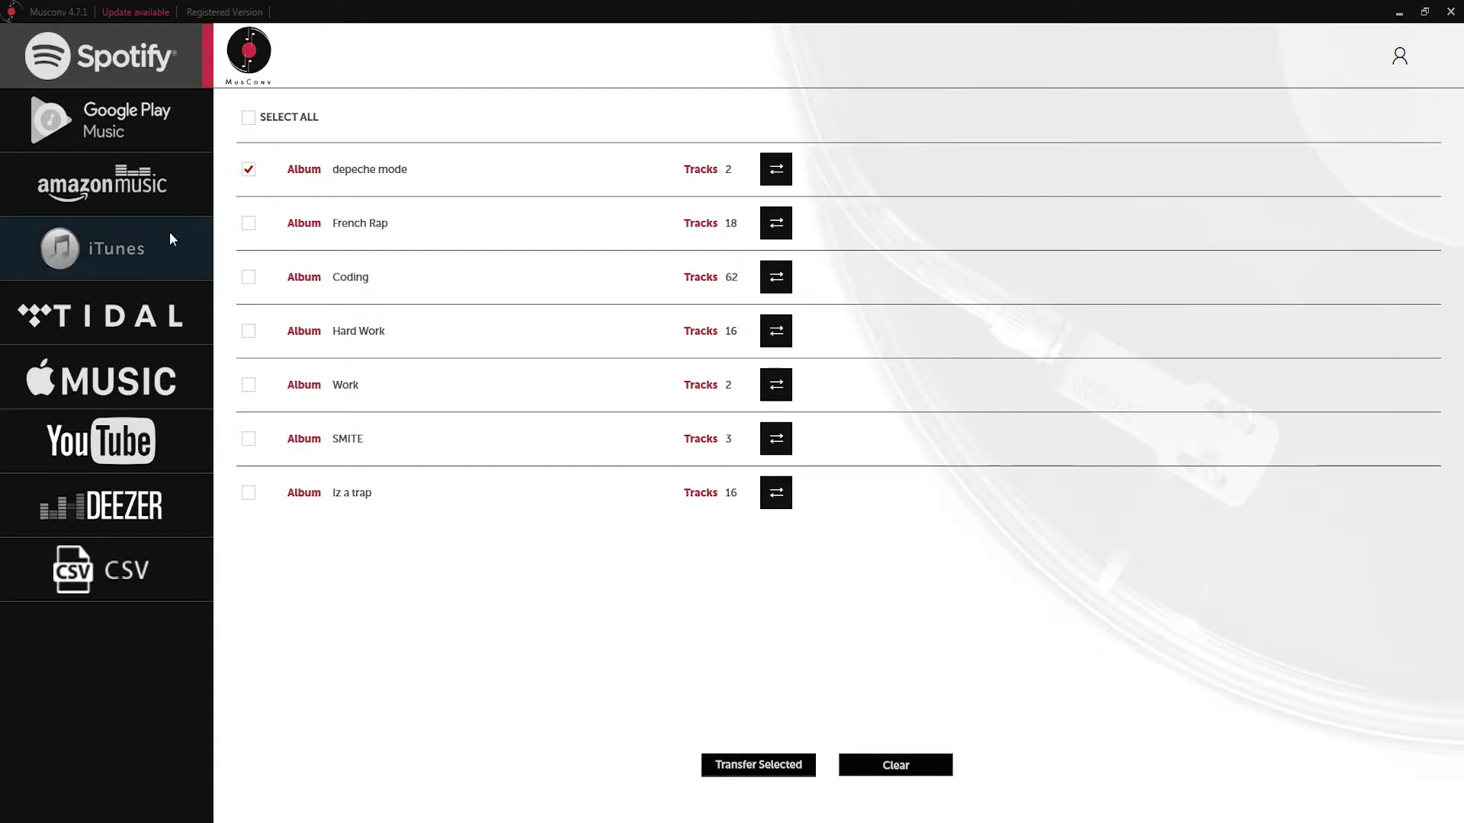
# Step: Open the Amazon Music library and scroll down to the depeche mode playlist with 2 tracks
pyautogui.click(144, 186)
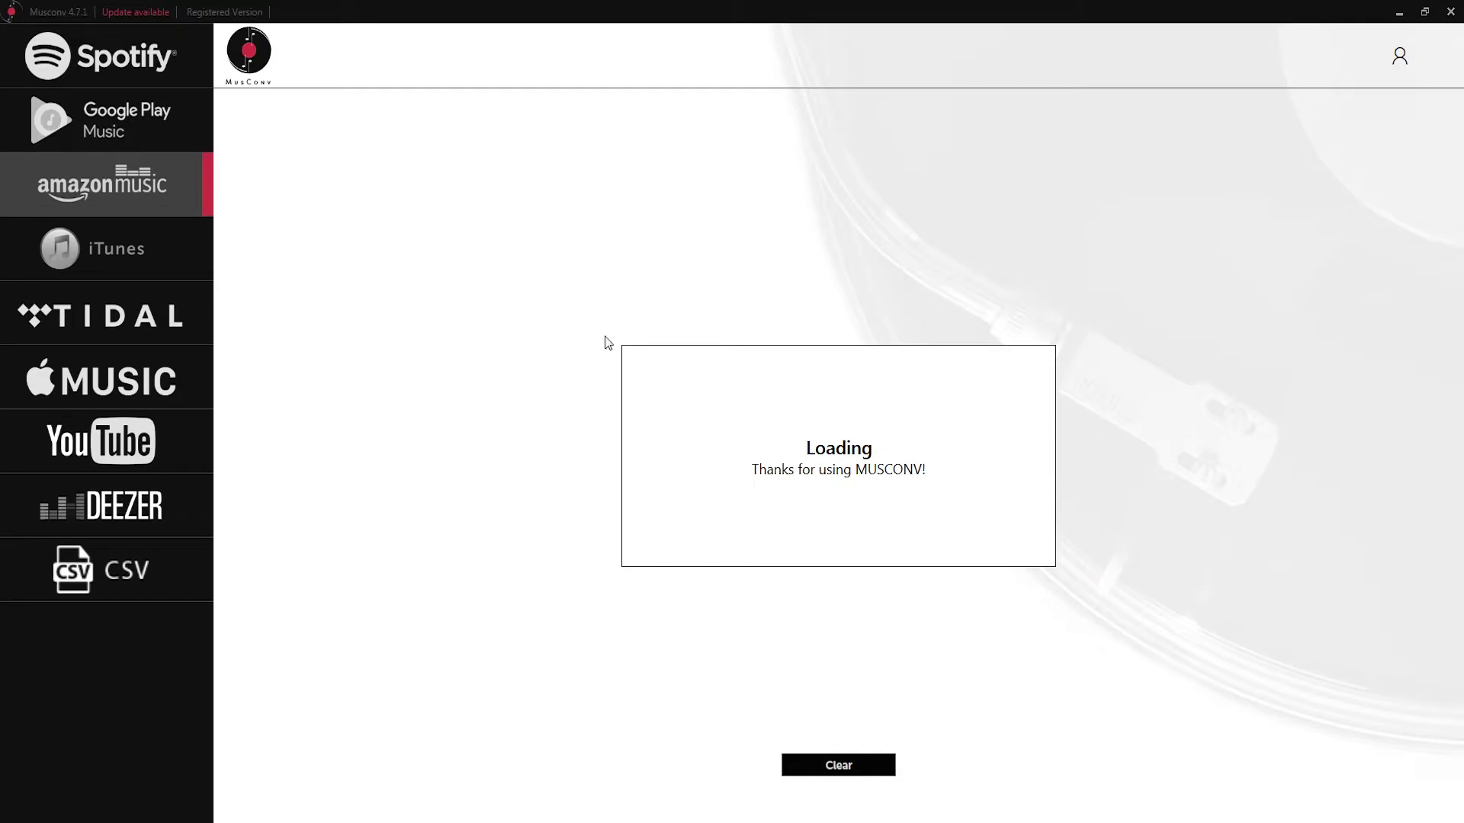
pyautogui.scroll(-10, 468, 440)
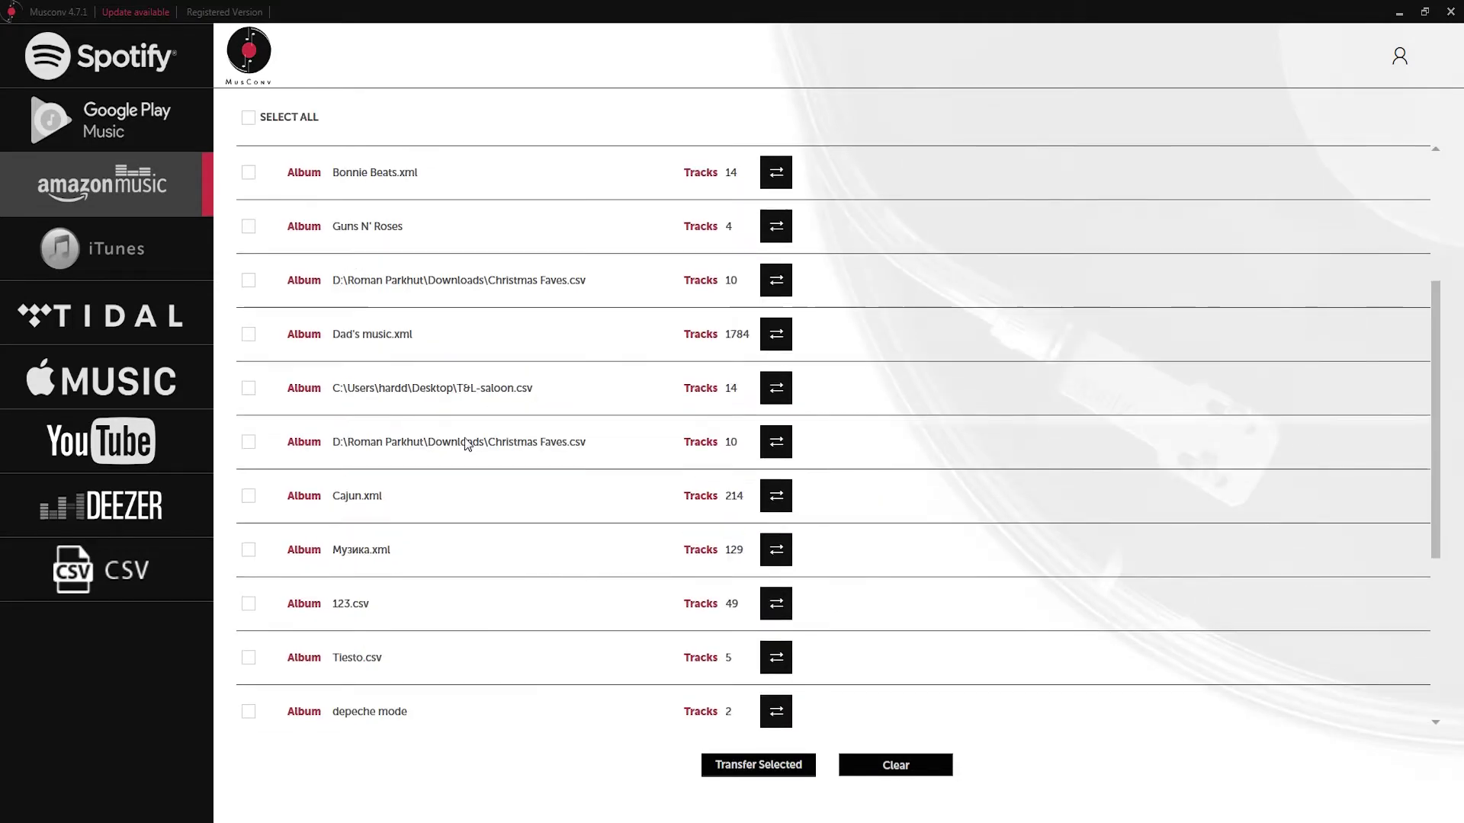
pyautogui.scroll(-1, 467, 444)
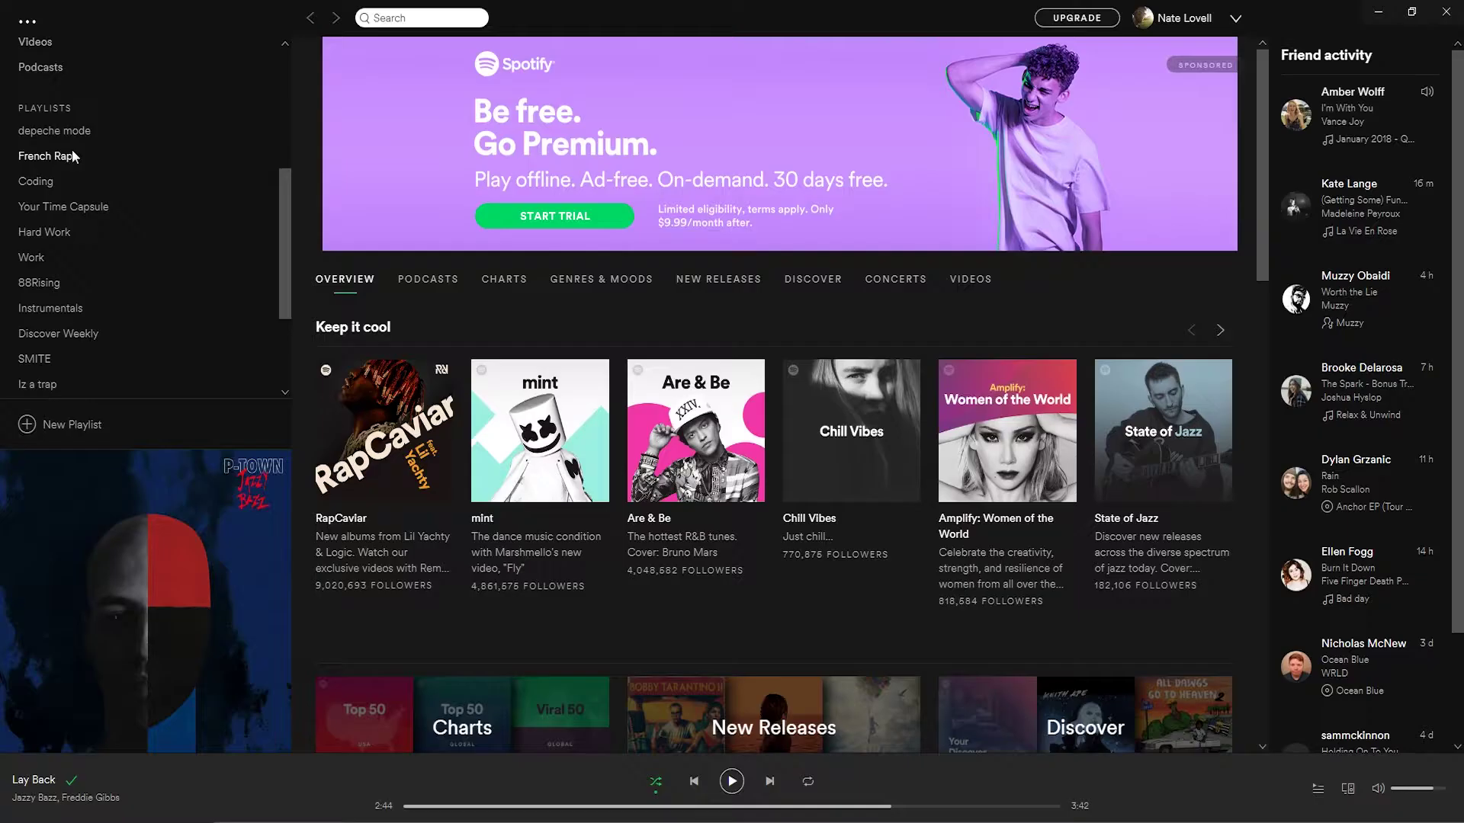
# Step: Delete the depeche mode playlist from Spotify's library and confirm the deletion
pyautogui.click(47, 131)
pyautogui.rightClick(52, 131)
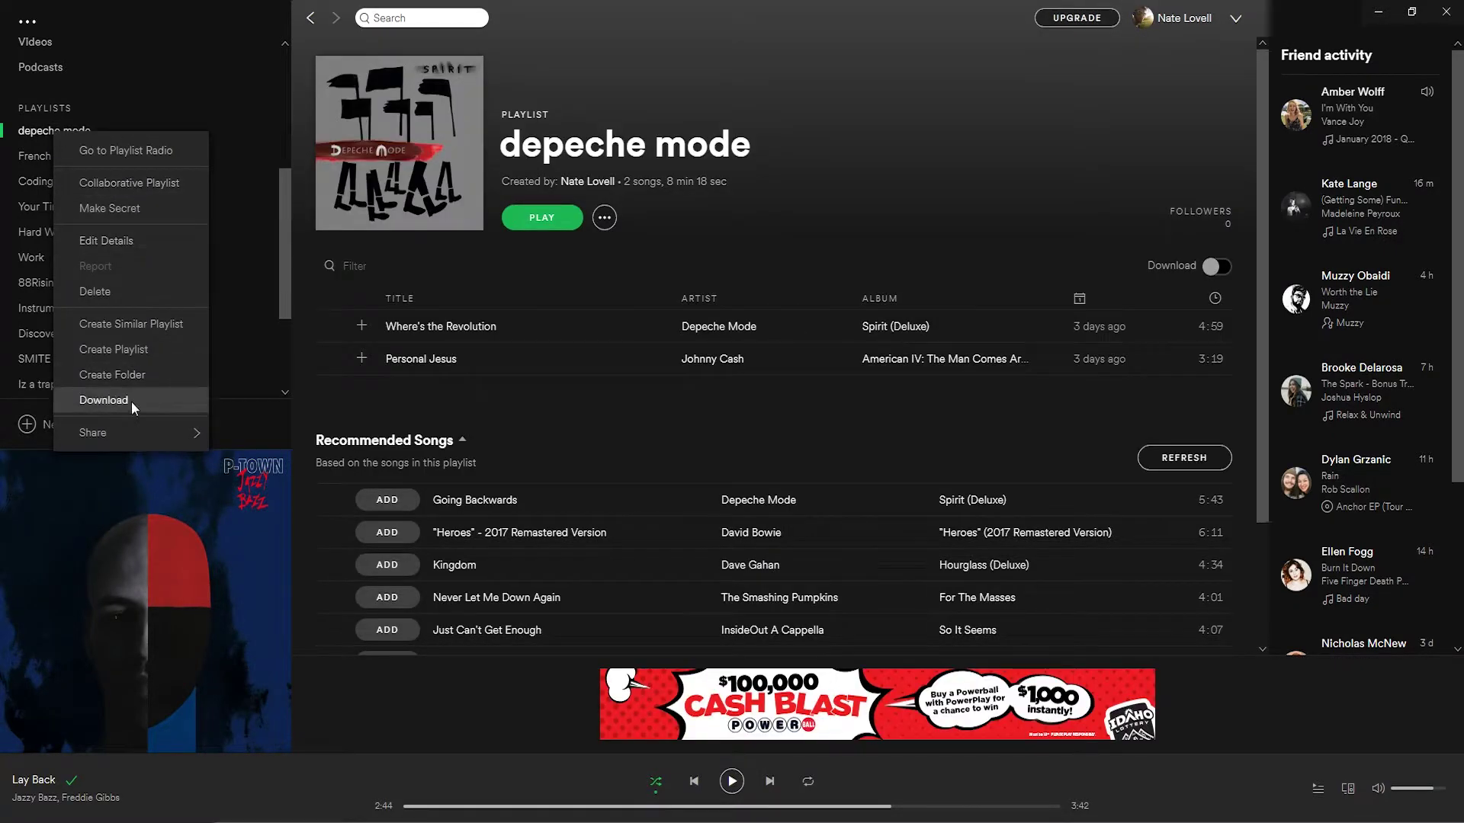
pyautogui.click(125, 293)
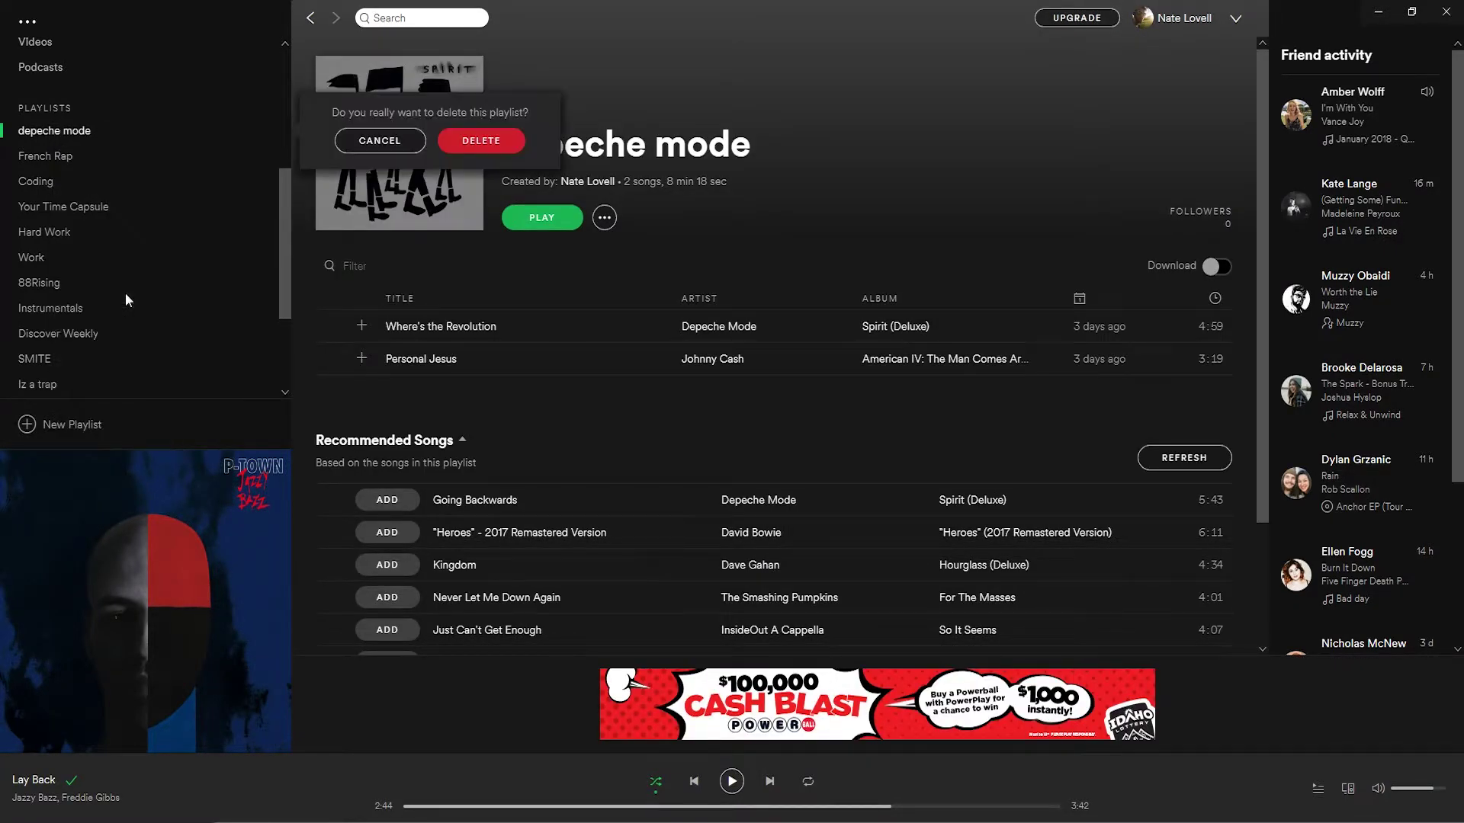
pyautogui.click(465, 142)
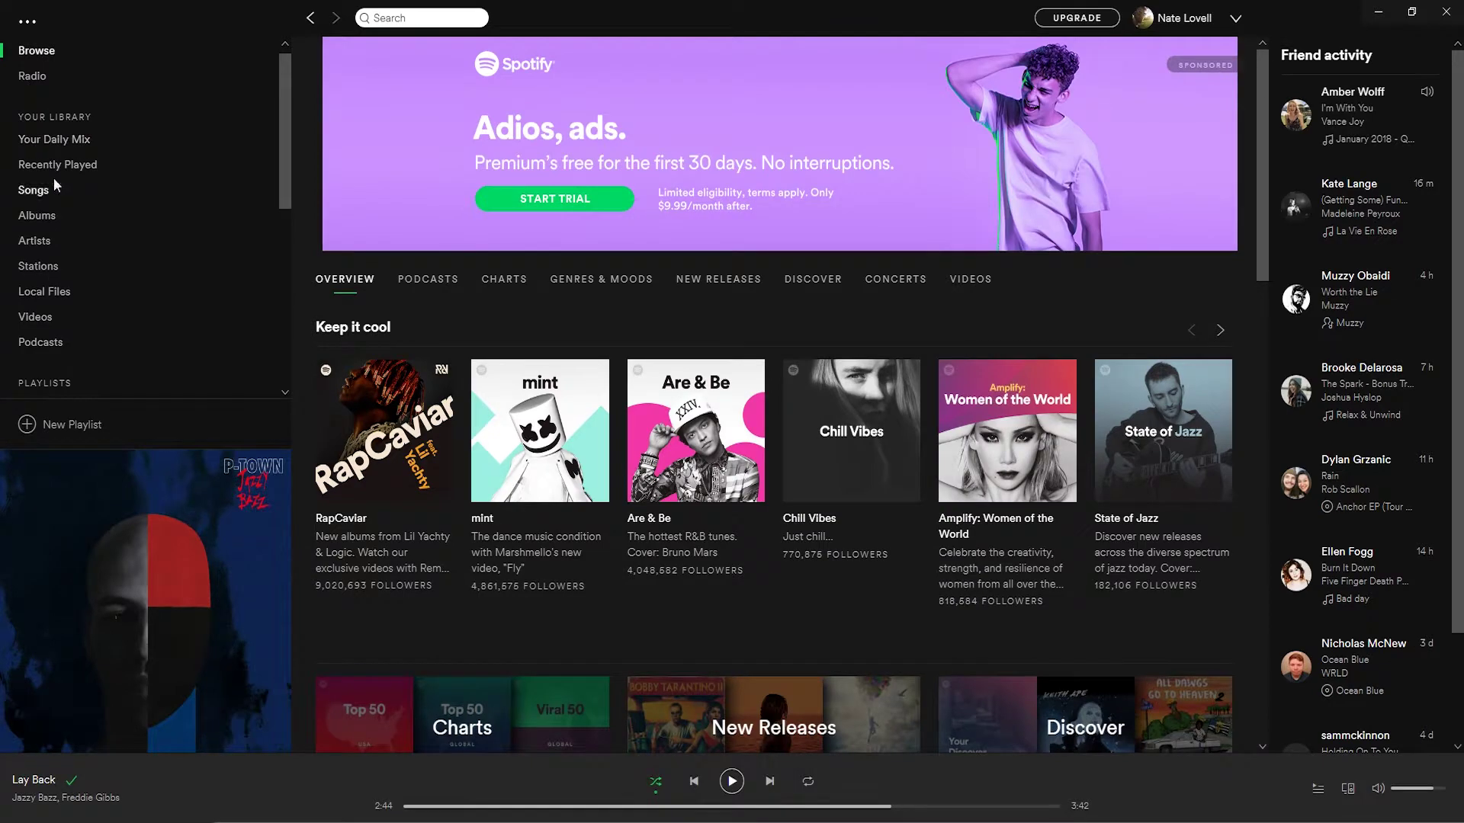
# Step: Minimize Spotify, tick depeche mode in the Amazon list, and Normal-transfer it to Spotify
pyautogui.click(1376, 14)
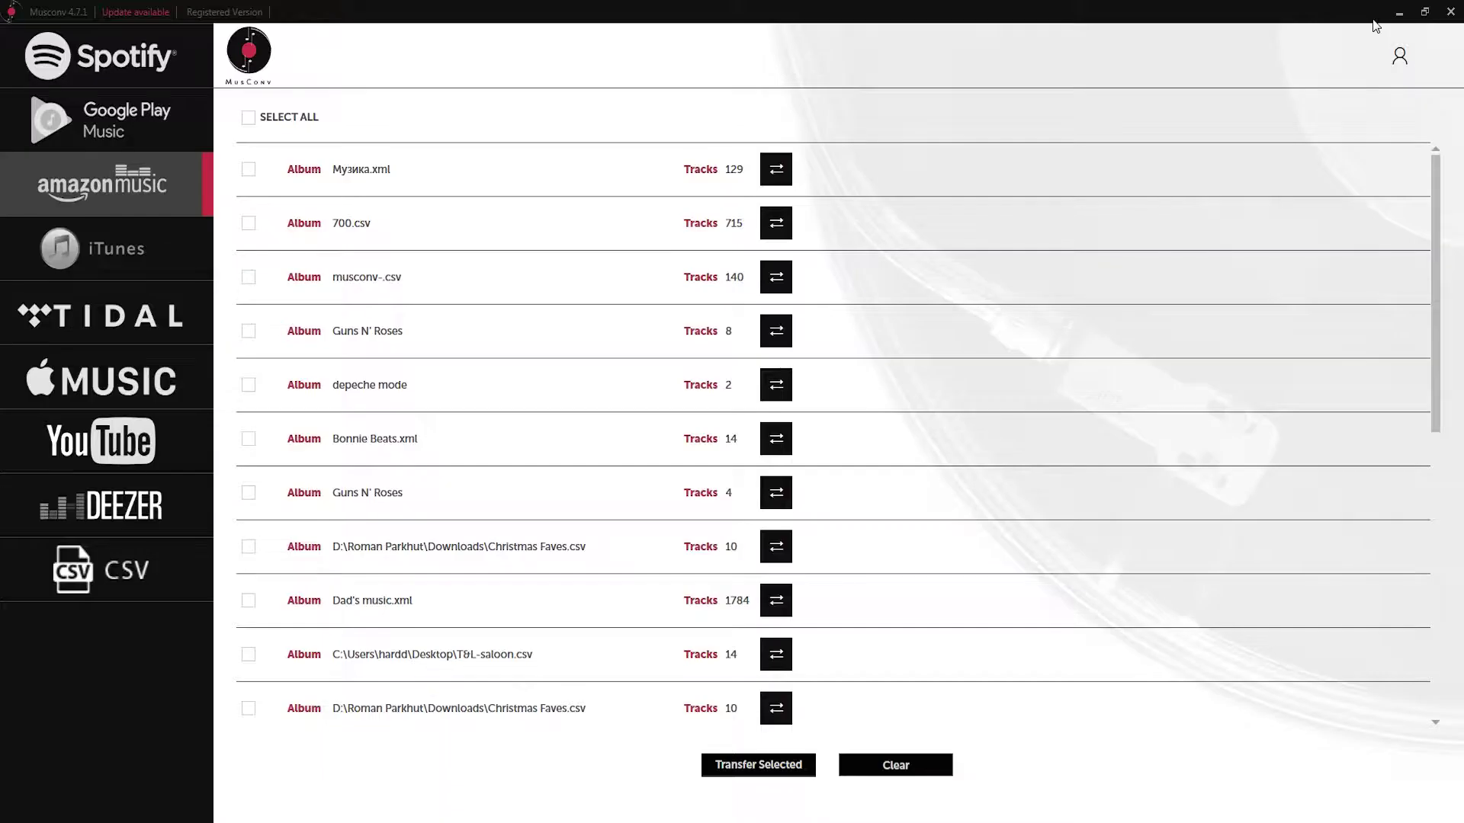
pyautogui.scroll(-3, 255, 585)
pyautogui.scroll(-3, 255, 586)
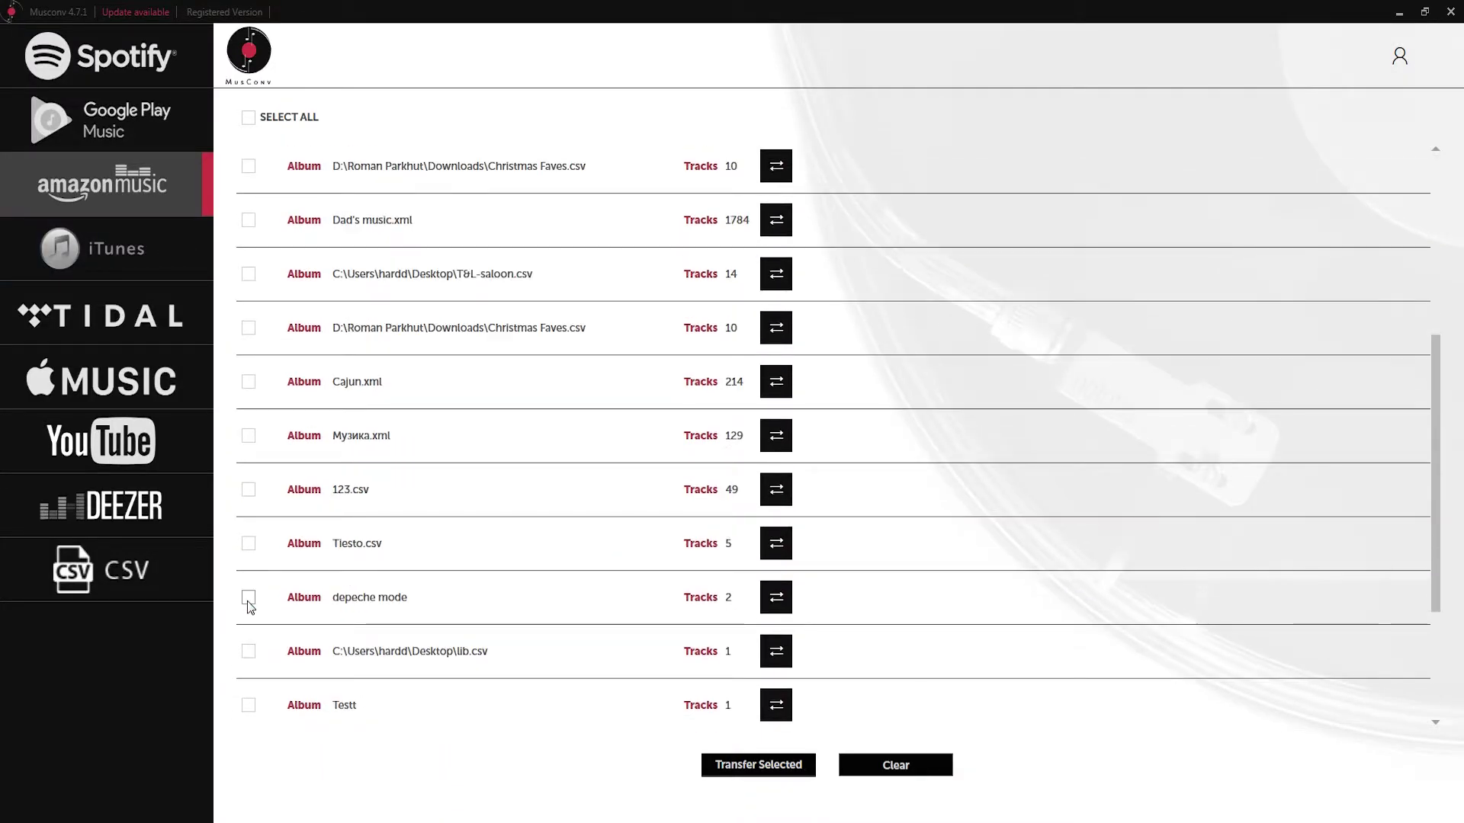
pyautogui.click(252, 598)
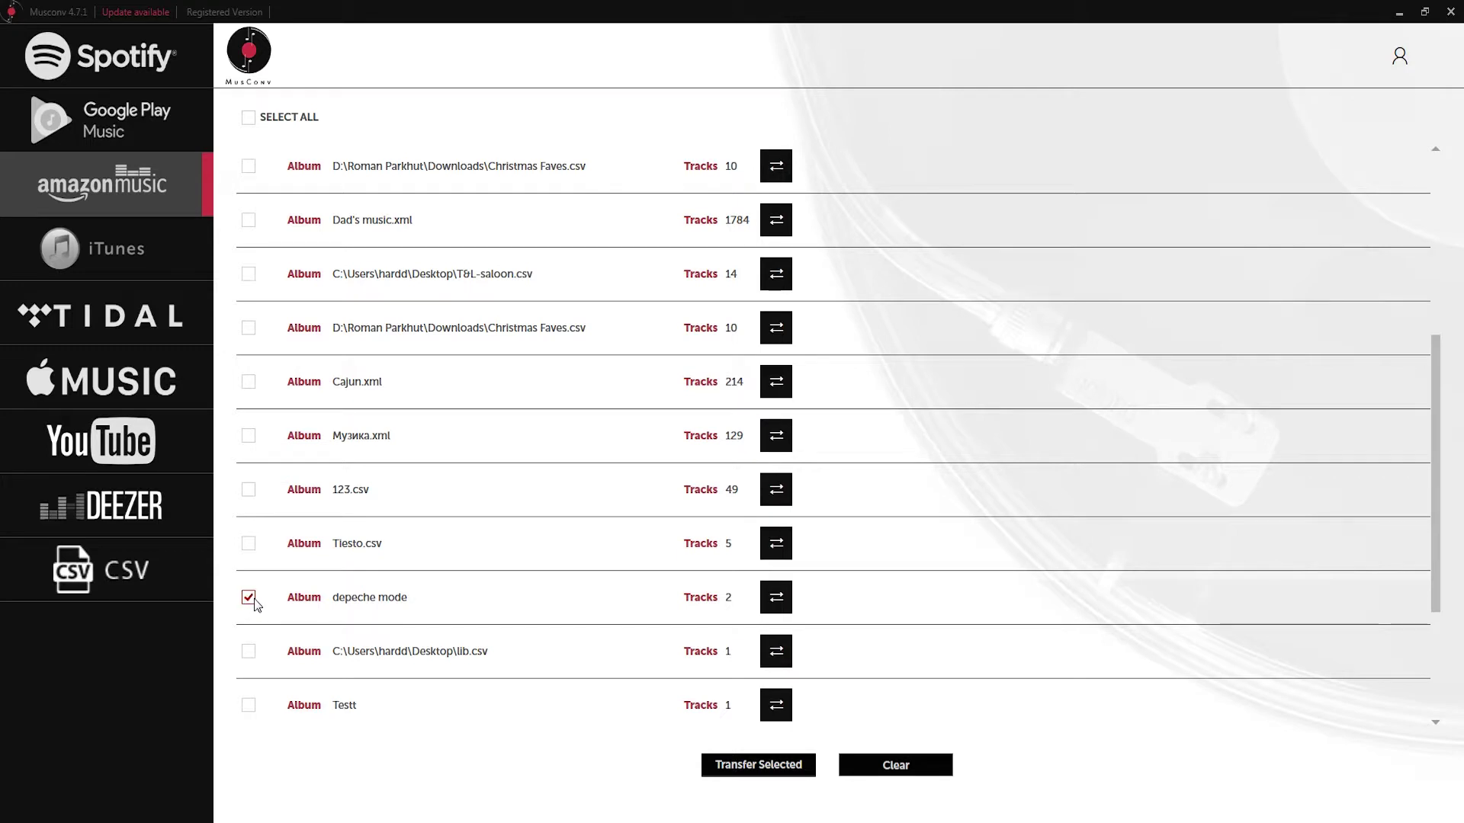
pyautogui.click(779, 598)
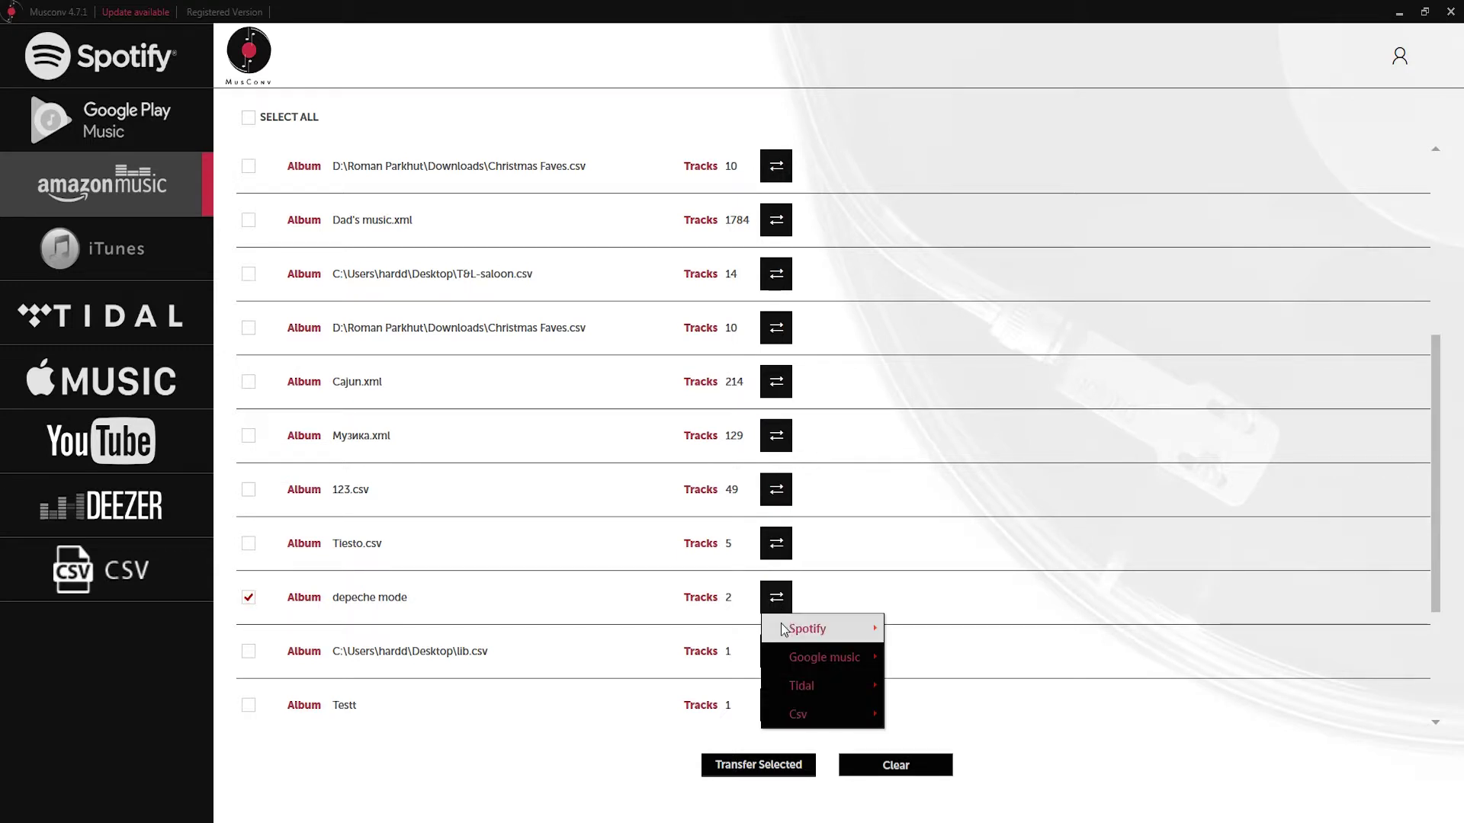
pyautogui.moveTo(783, 629)
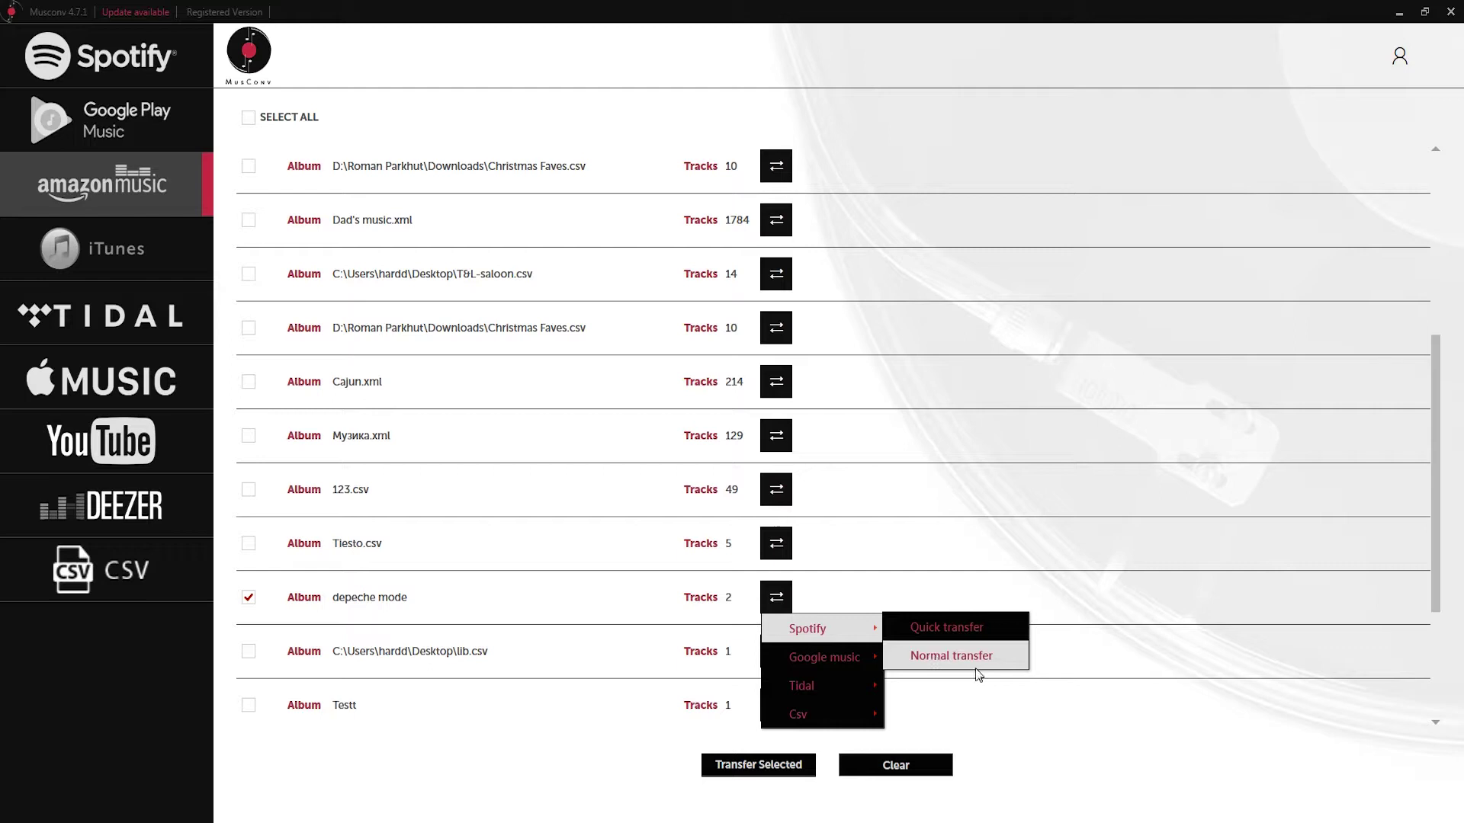
pyautogui.click(951, 657)
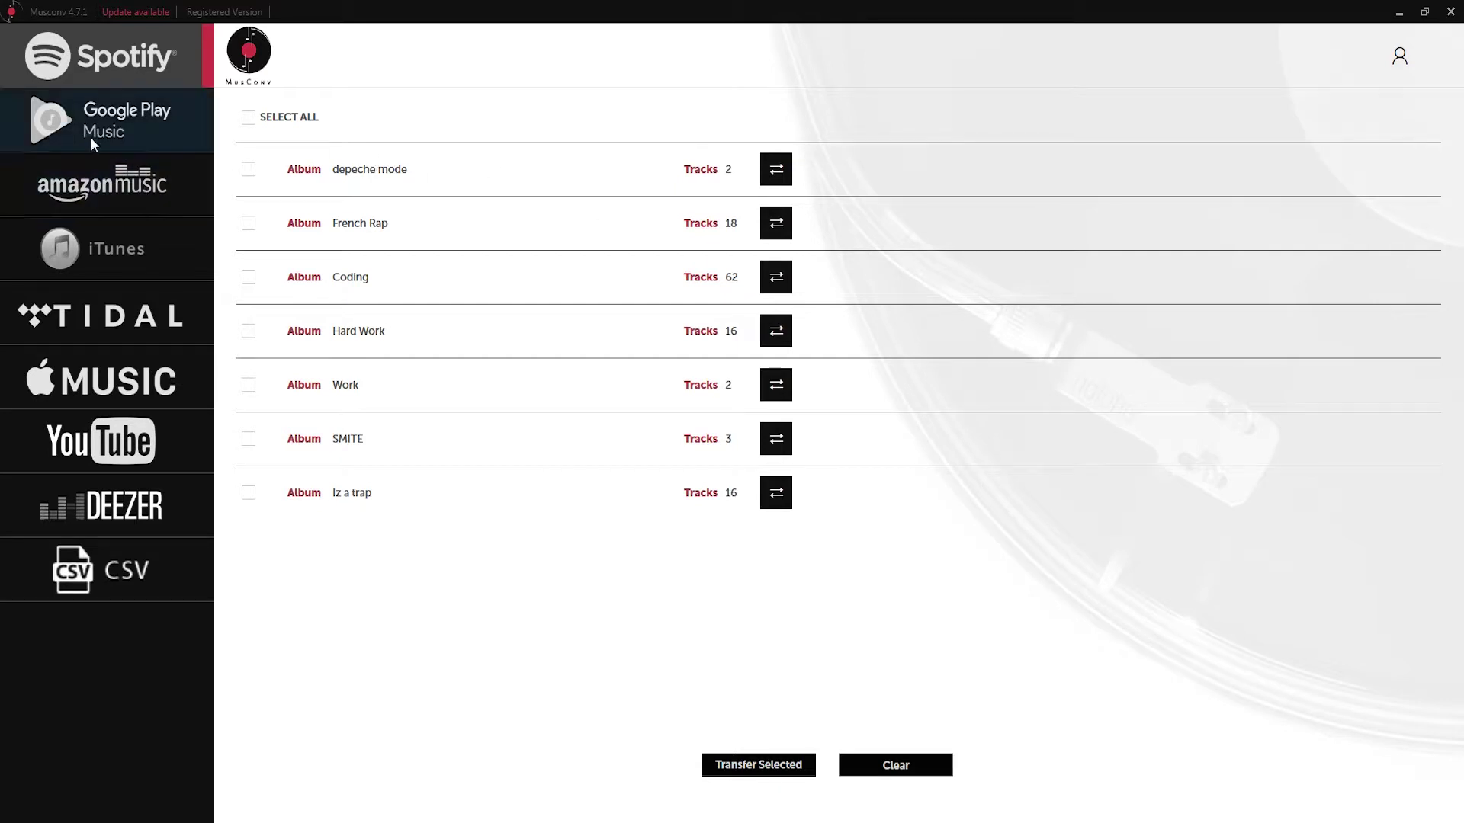
# Step: Save the ticked depeche mode album through the Csv option as 'depeche mode playlist from spotify'
pyautogui.click(104, 195)
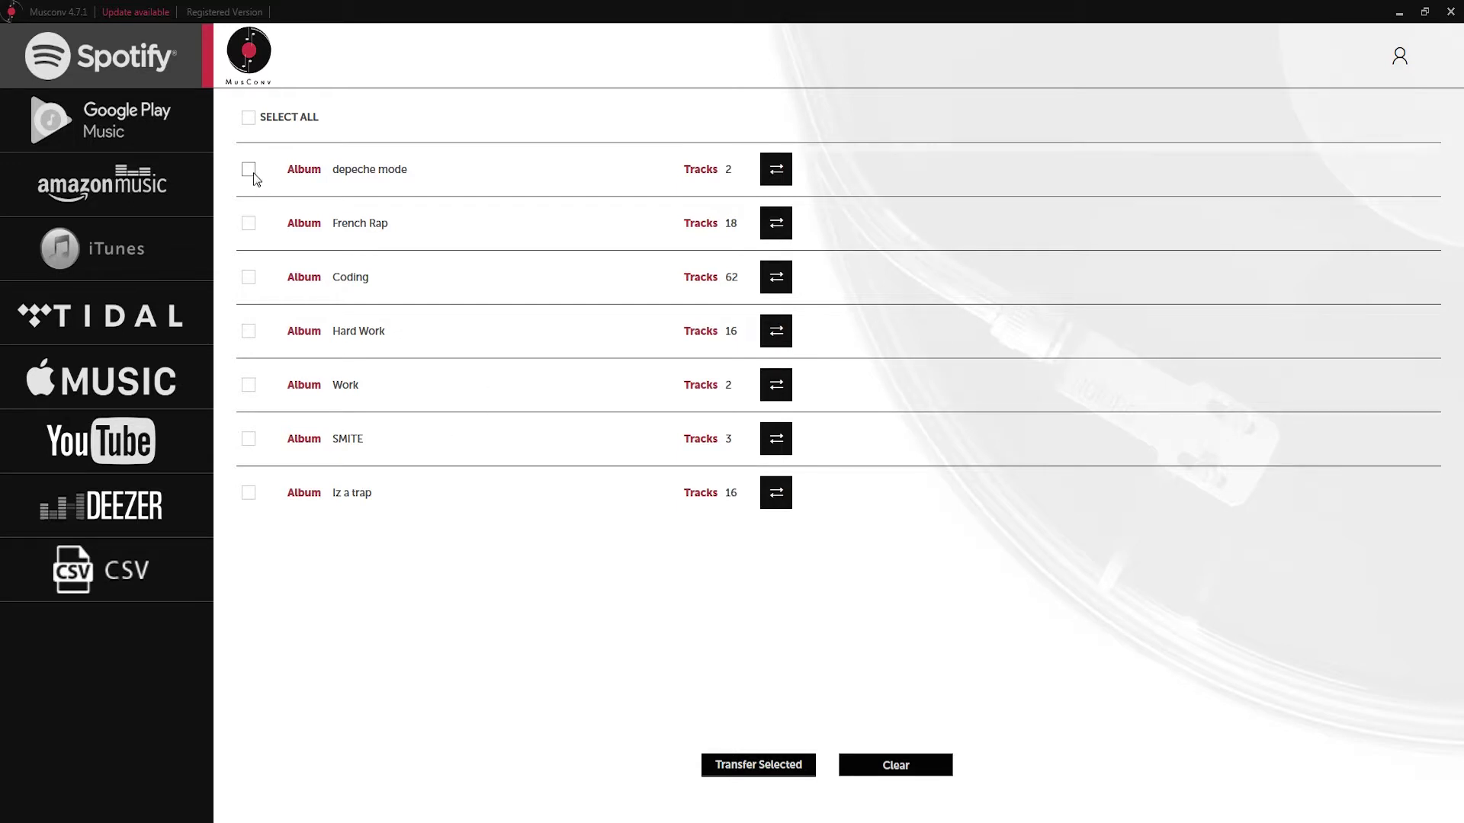
pyautogui.click(776, 169)
pyautogui.moveTo(822, 282)
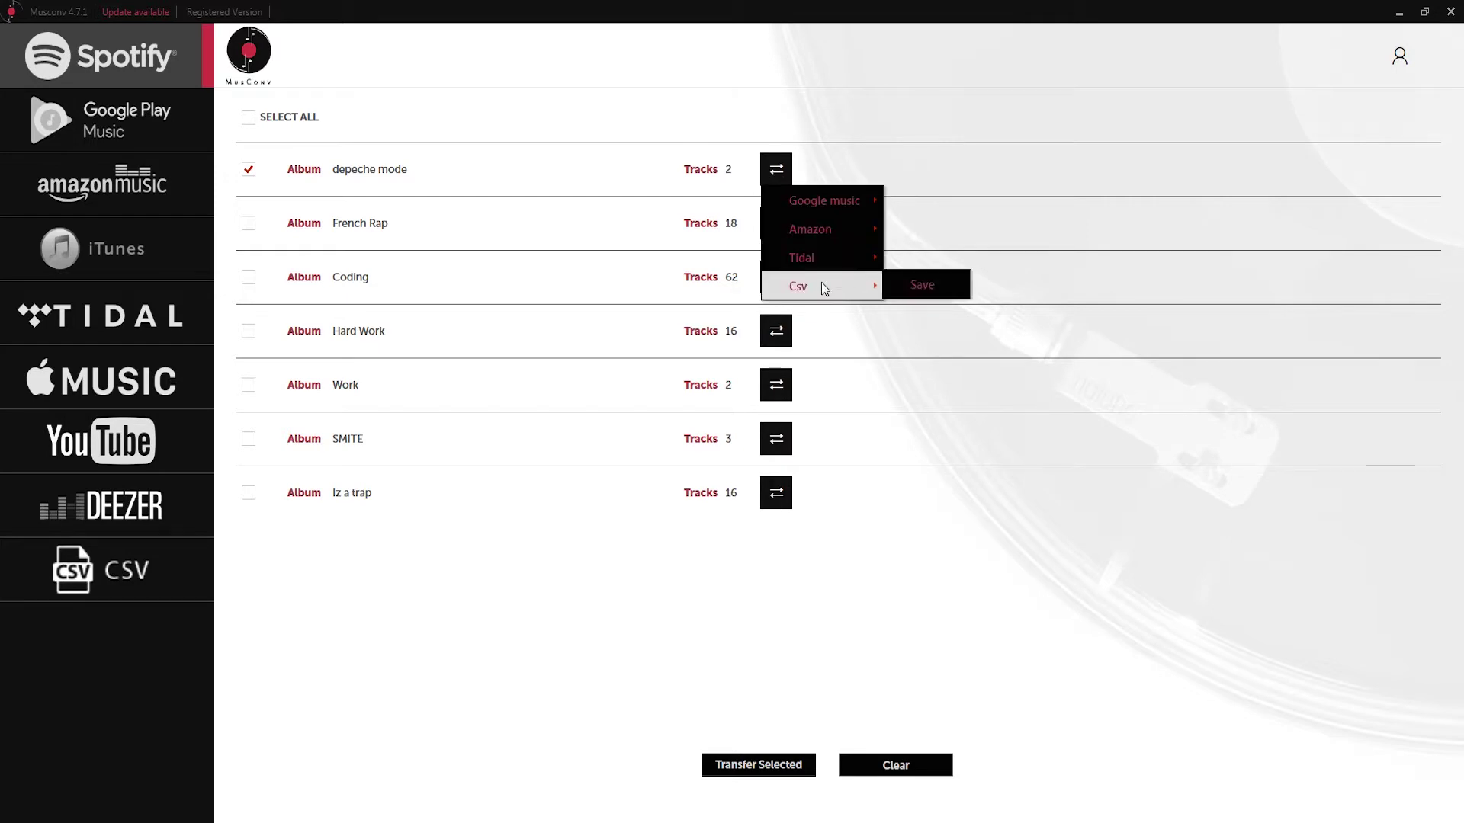
pyautogui.click(918, 288)
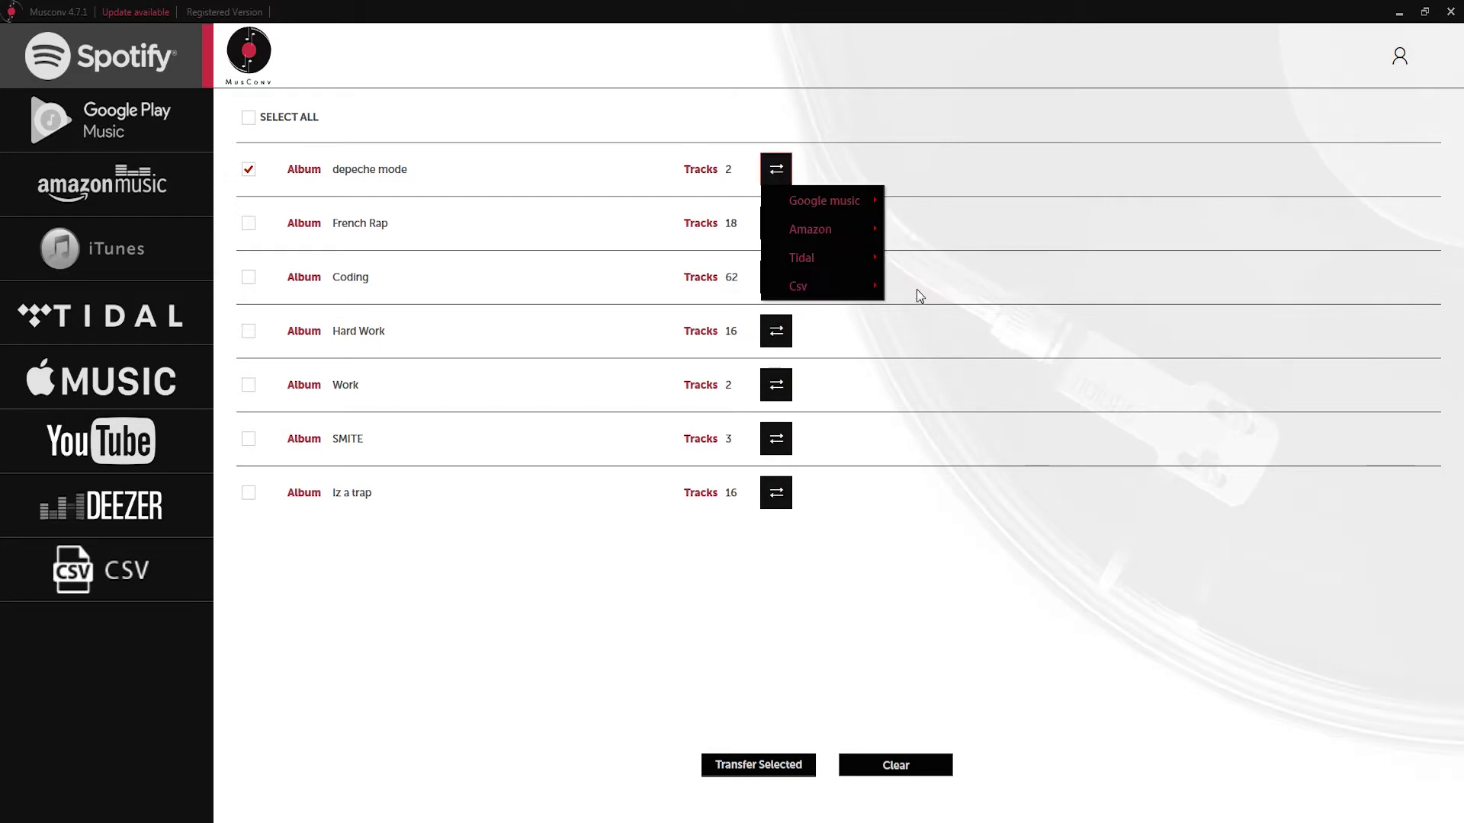
pyautogui.moveTo(222, 10); pyautogui.dragTo(367, 195)
pyautogui.write('depeche')
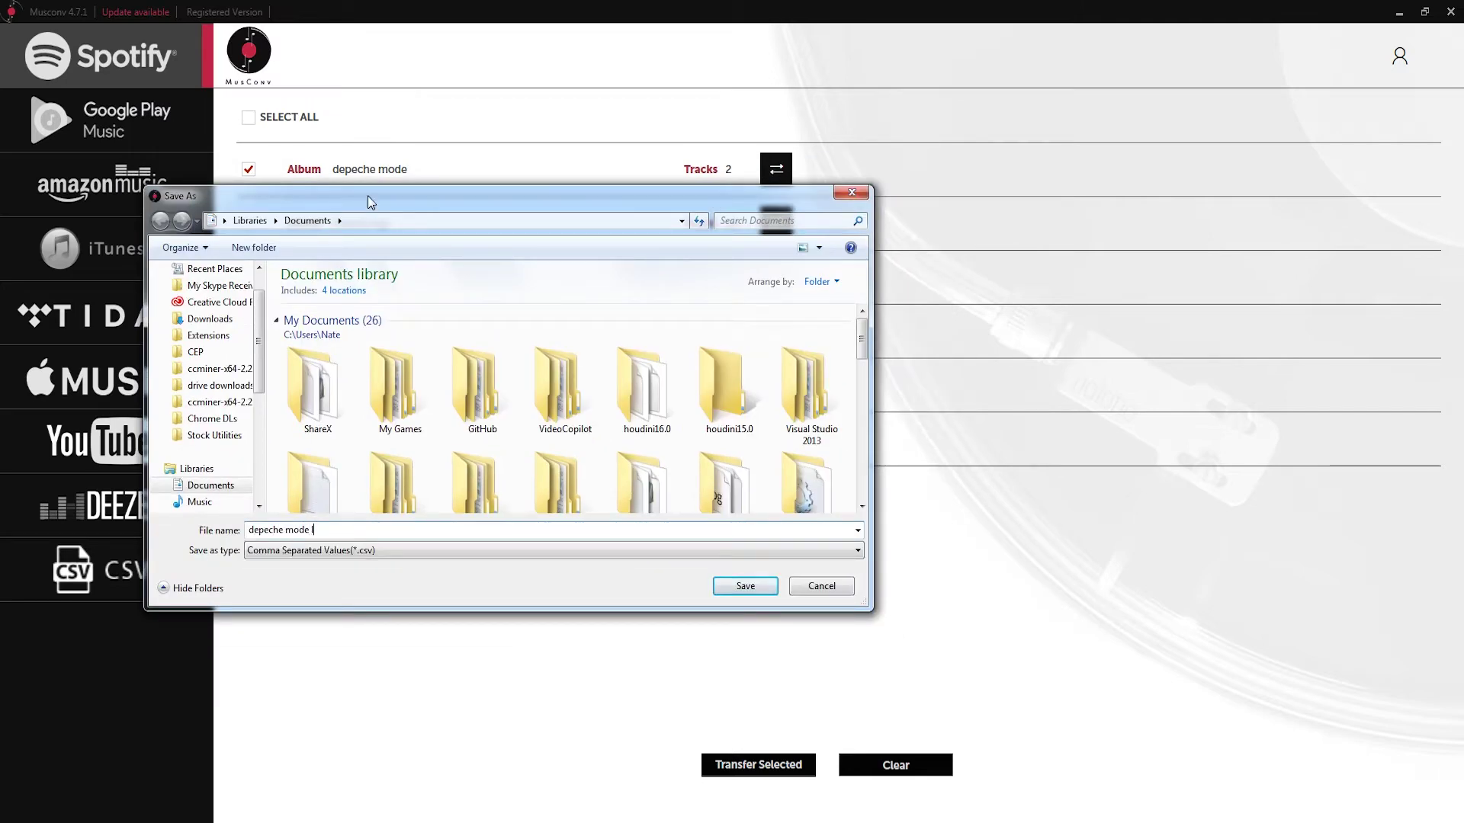
pyautogui.write(' mode playlist from sp')
pyautogui.press('BackSpace')
pyautogui.press('BackSpace')
pyautogui.press('BackSpace')
pyautogui.write('otify')
pyautogui.press('Return')
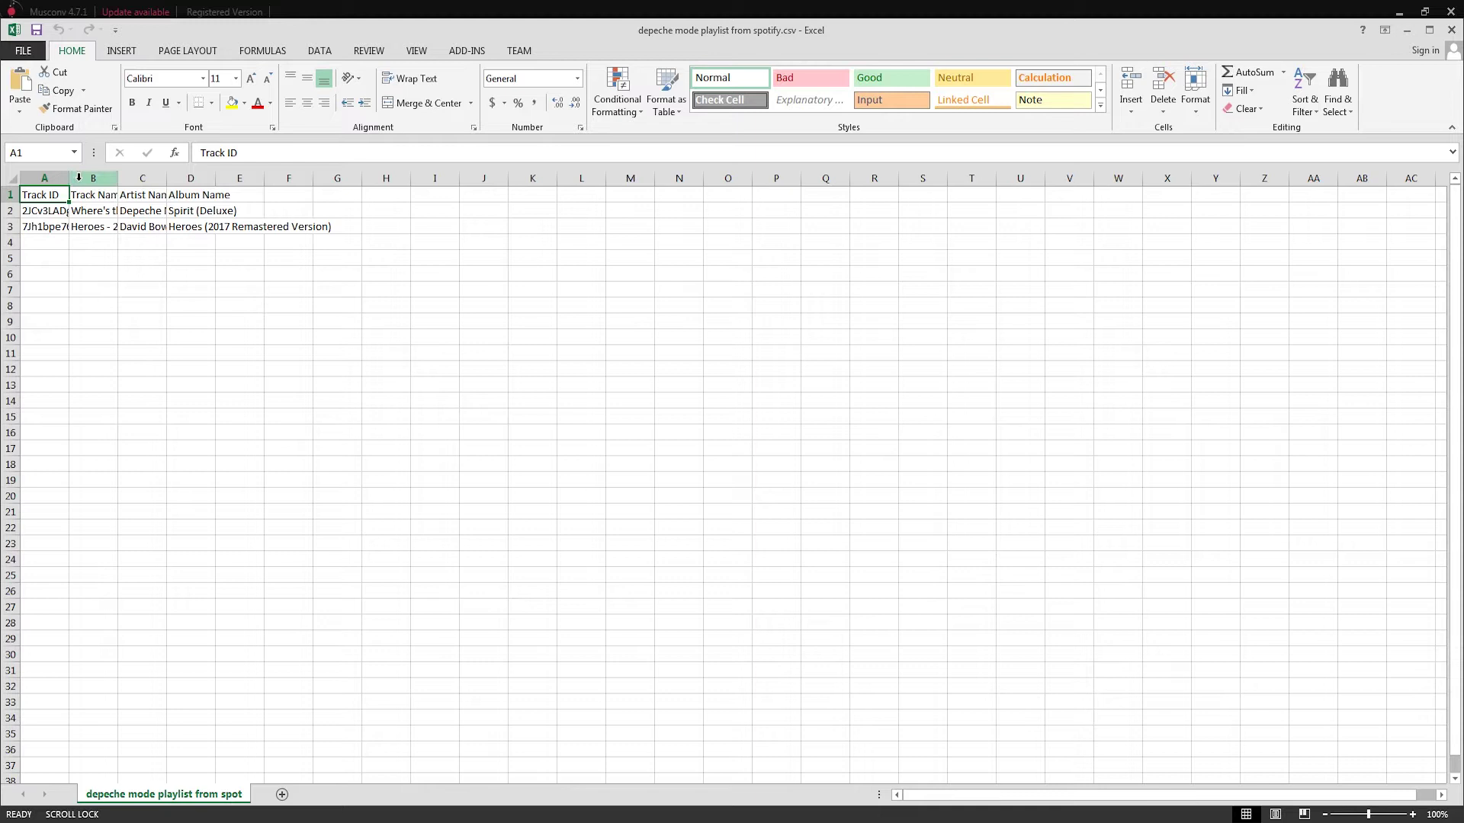
# Step: Autofit column A to the track IDs and widen column B to show track names
pyautogui.moveTo(66, 183); pyautogui.dragTo(122, 183)
pyautogui.doubleClick(124, 184)
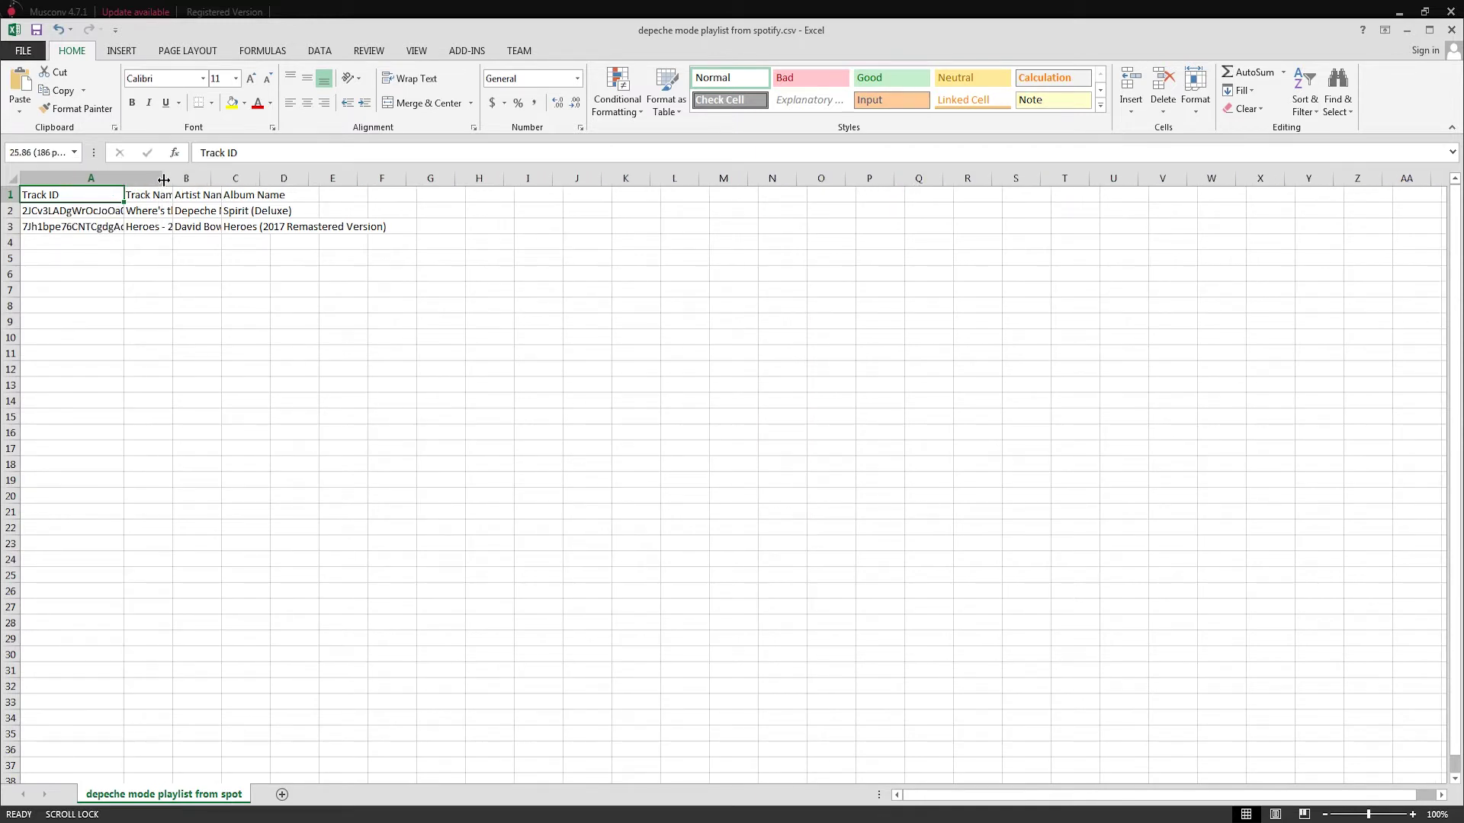
pyautogui.moveTo(212, 184); pyautogui.dragTo(486, 184)
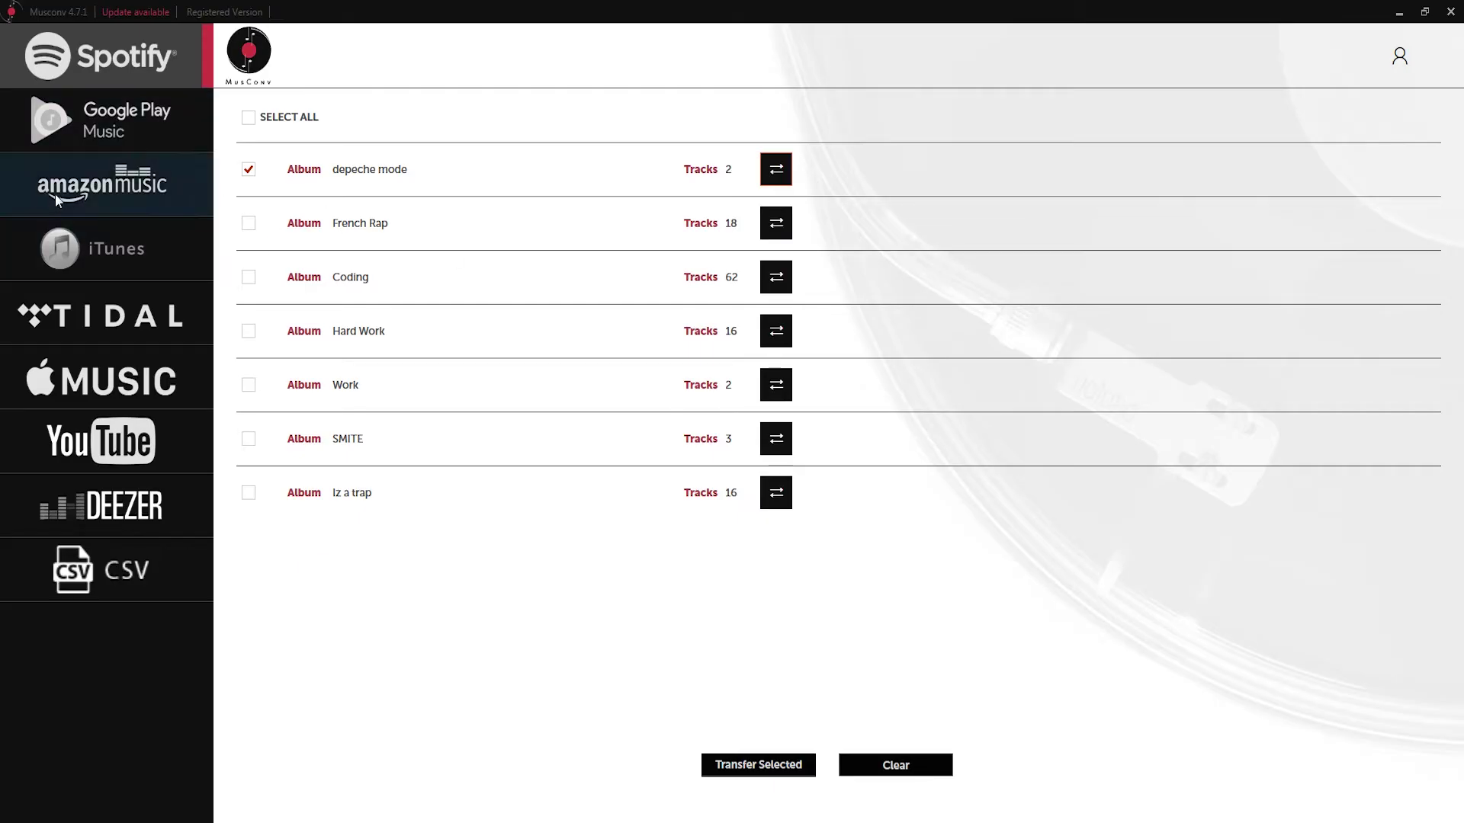
# Step: Sign in to the Amazon Music library with the account password
pyautogui.click(55, 194)
pyautogui.hotkey('ctrl', 'v')
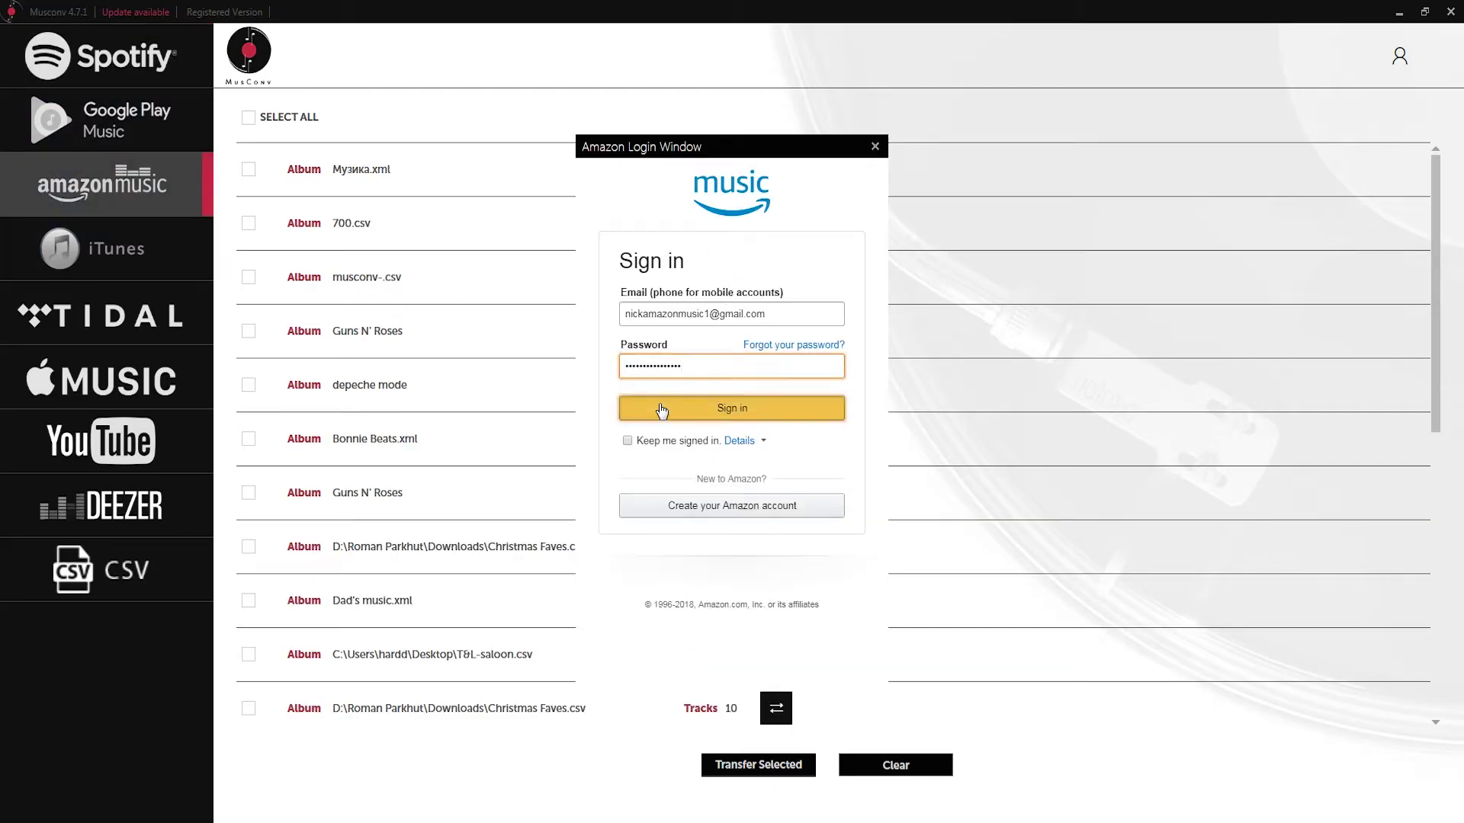
pyautogui.click(661, 411)
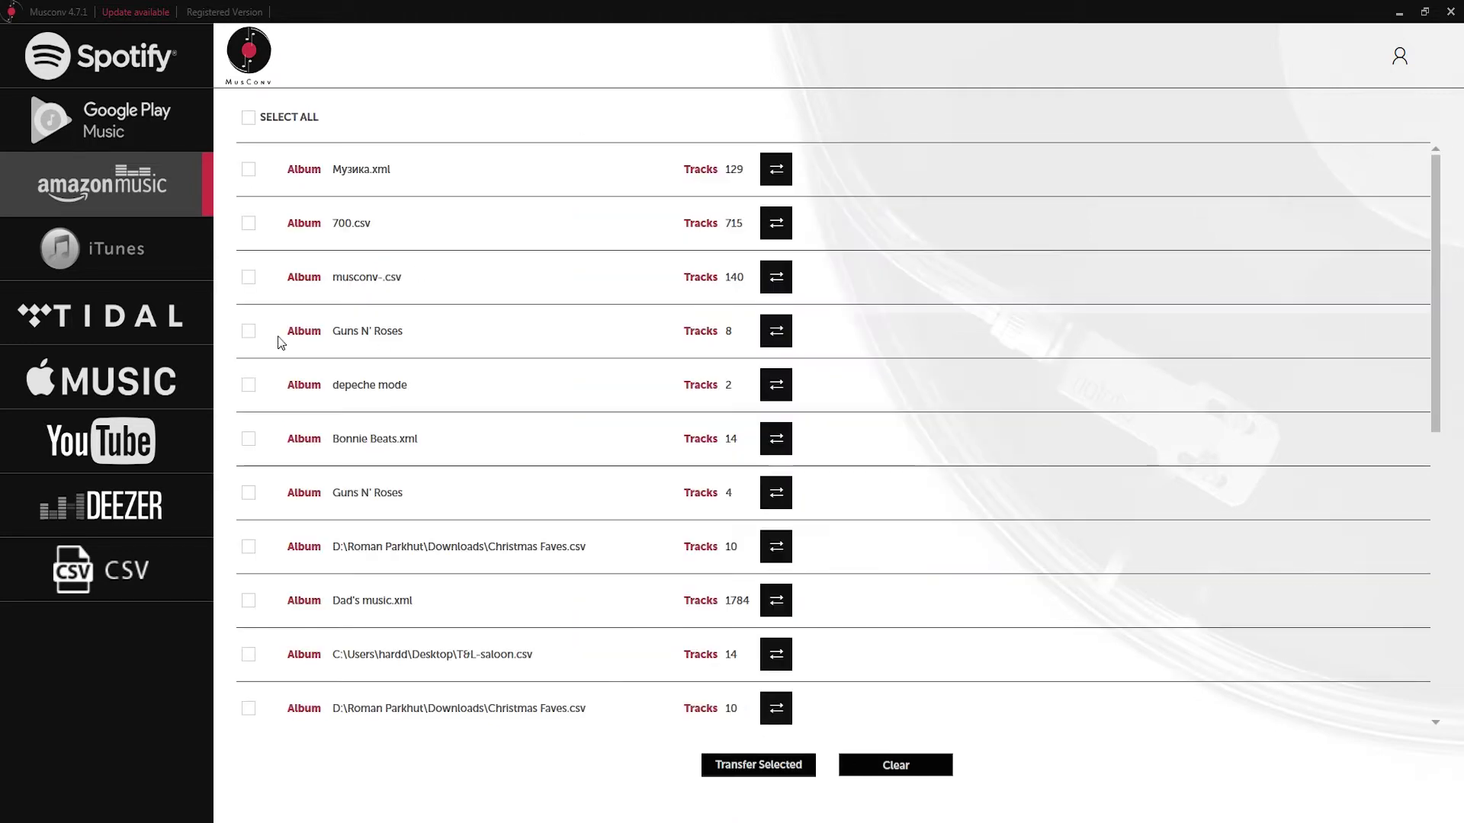
# Step: Export the Guns N' Roses album as a CSV file named 'guns n roses'
pyautogui.click(776, 331)
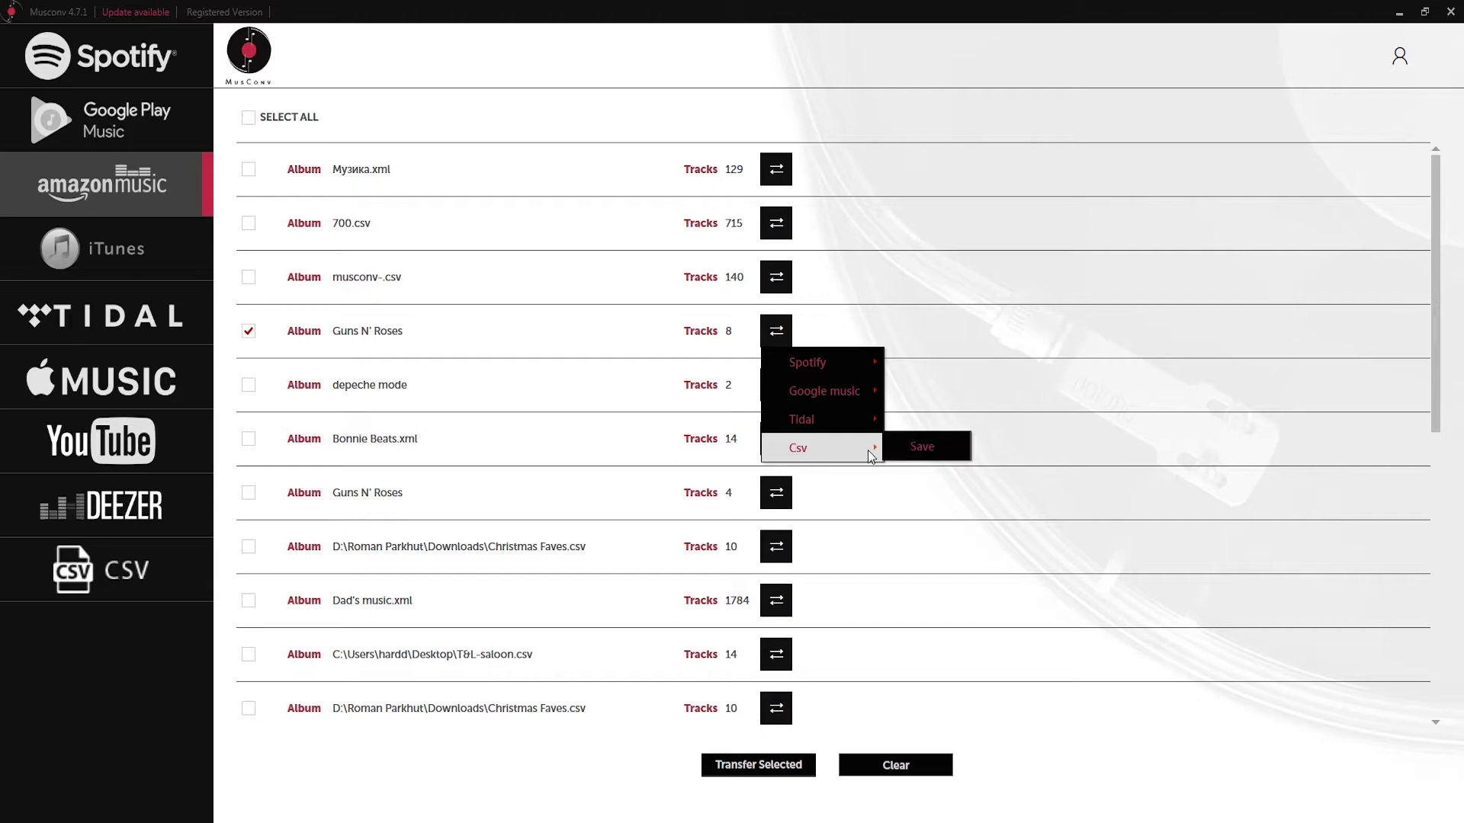
pyautogui.click(924, 447)
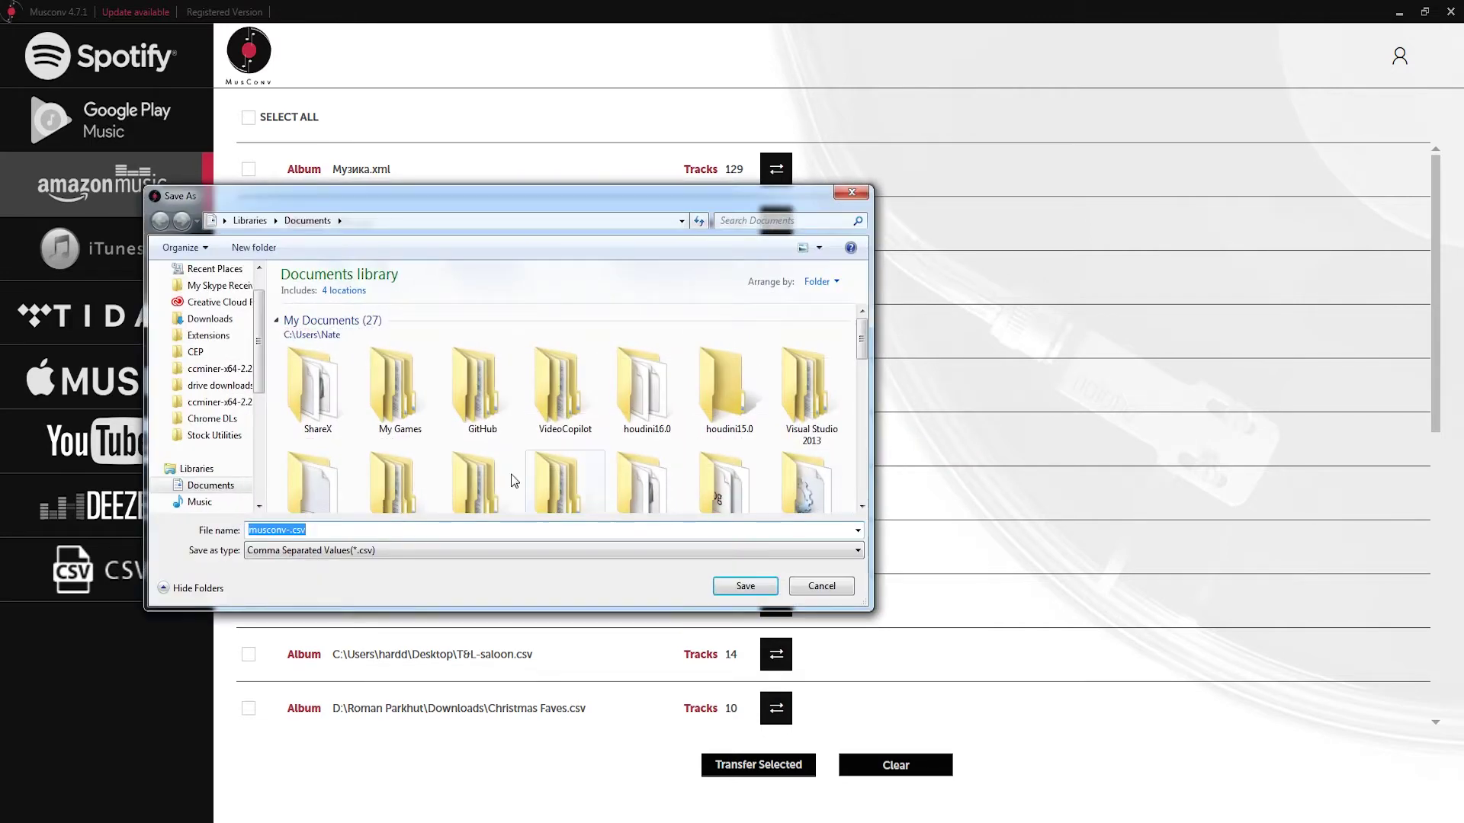
pyautogui.write('guns n roses')
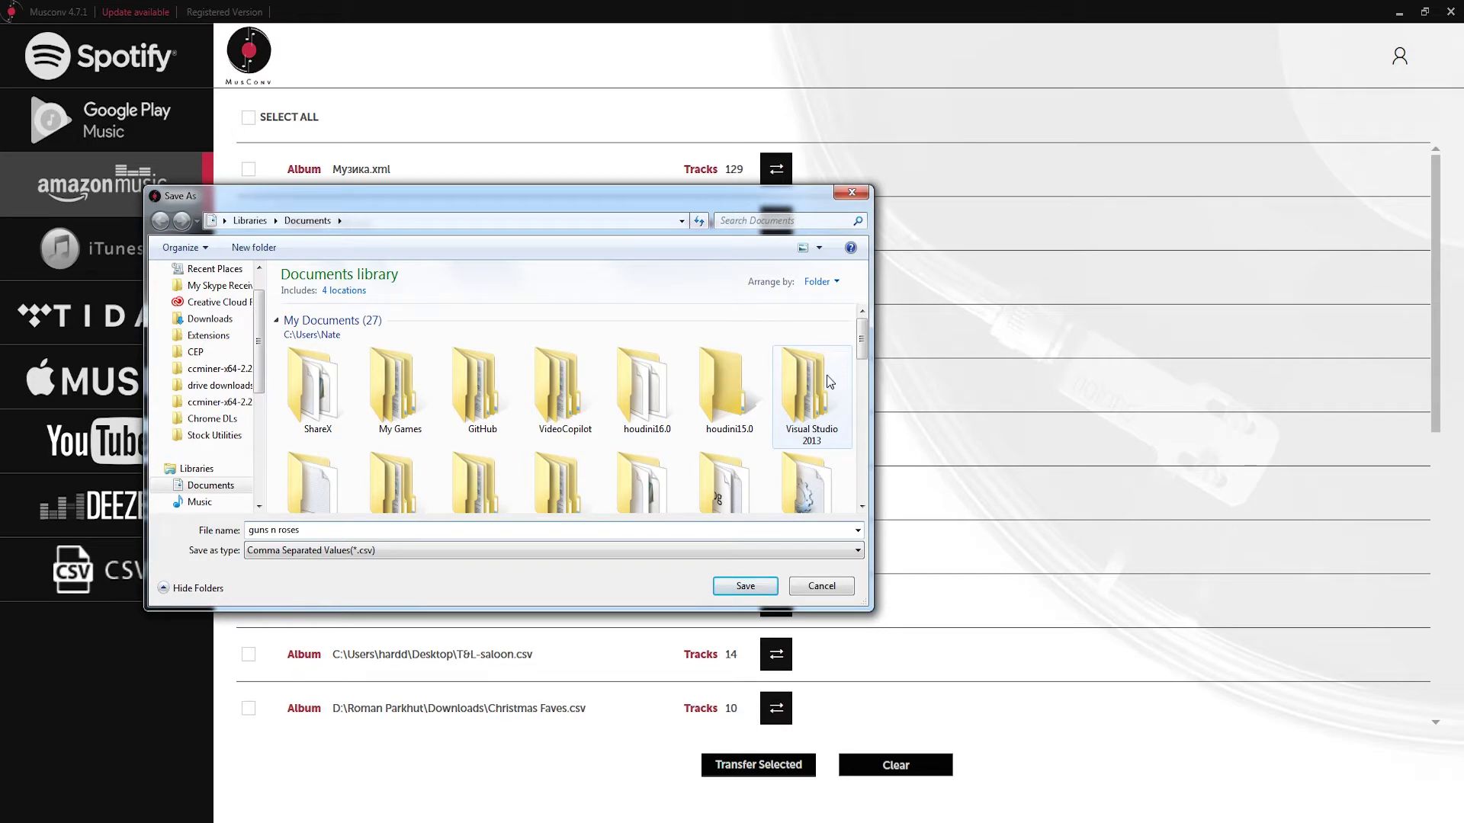
pyautogui.click(721, 586)
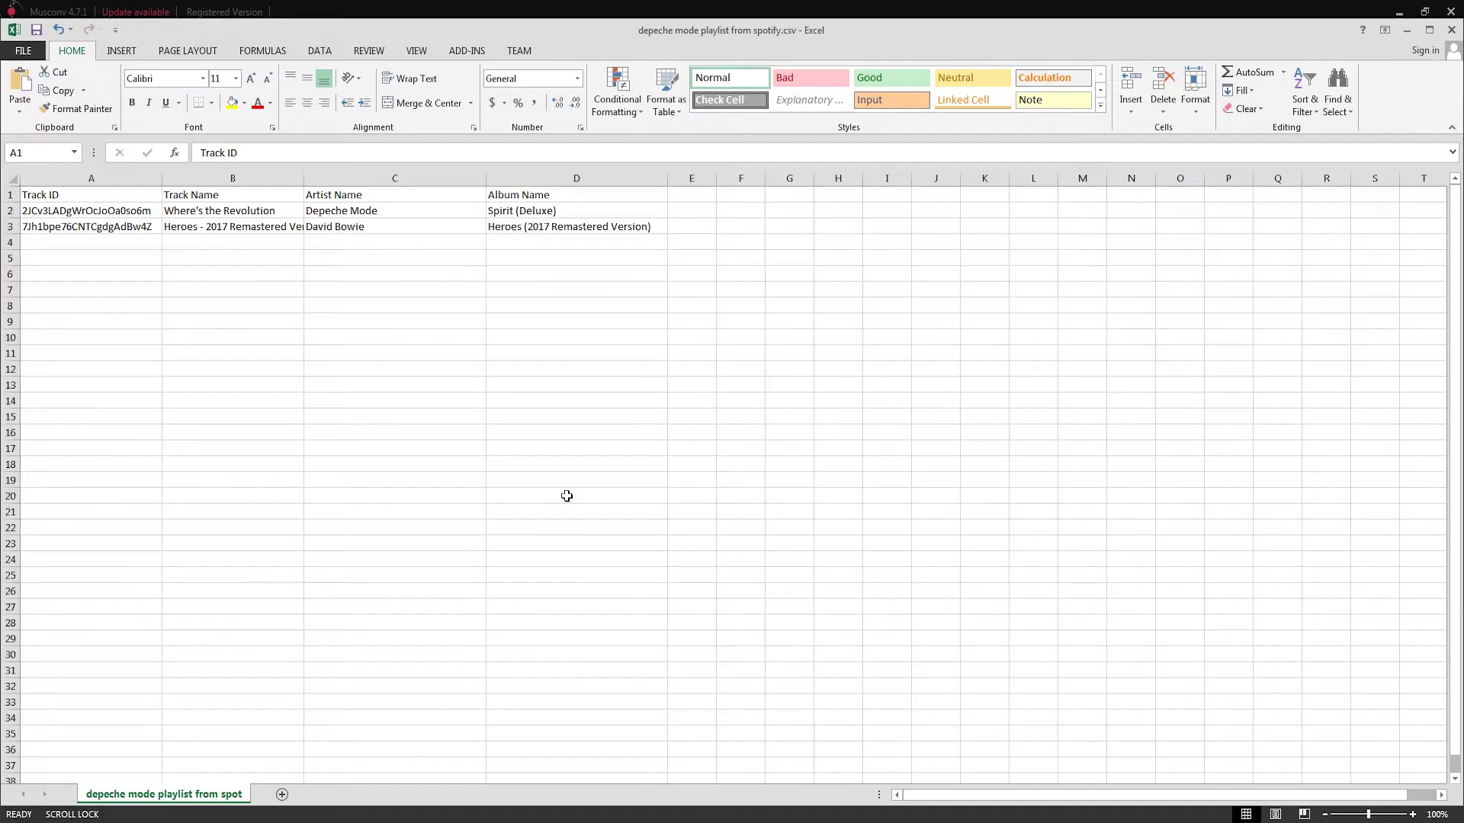
# Step: Widen columns D and A in guns n roses.csv and review row 2's track ID, name, artist and album
pyautogui.moveTo(187, 47); pyautogui.dragTo(187, 1)
pyautogui.moveTo(549, 157); pyautogui.dragTo(666, 157)
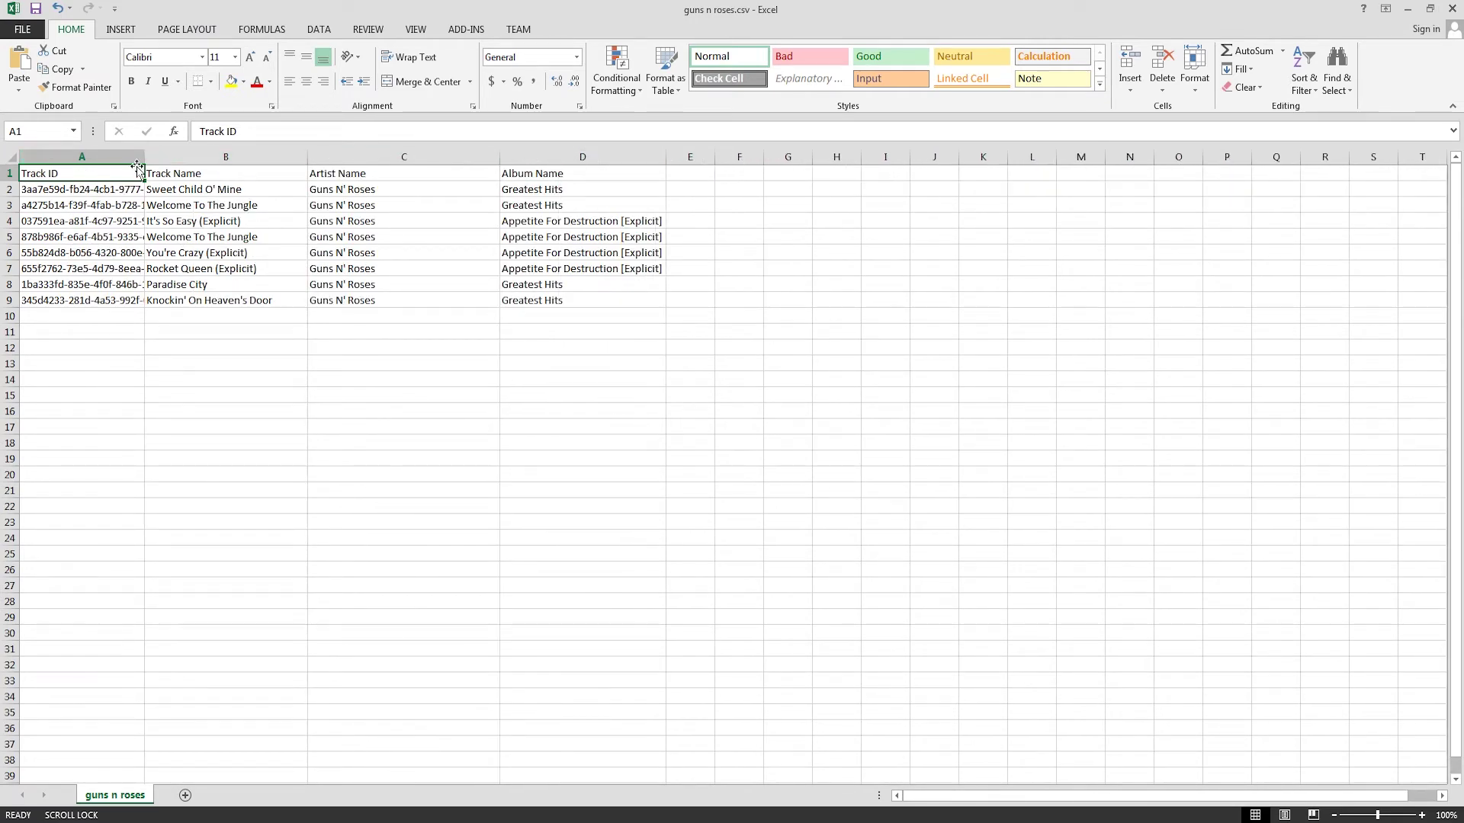
pyautogui.moveTo(145, 157); pyautogui.dragTo(302, 153)
pyautogui.click(97, 190)
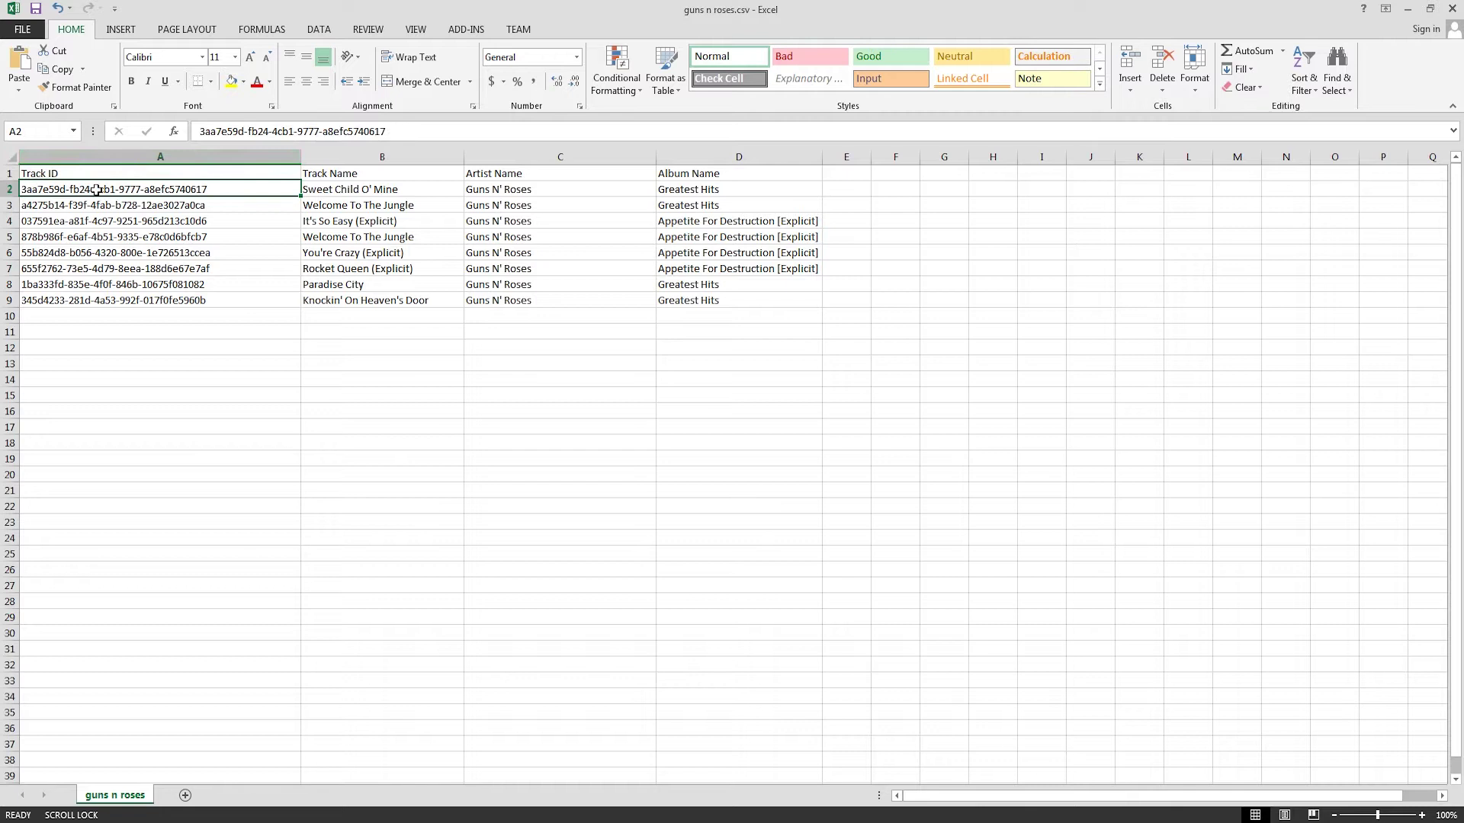
pyautogui.click(318, 192)
pyautogui.click(519, 190)
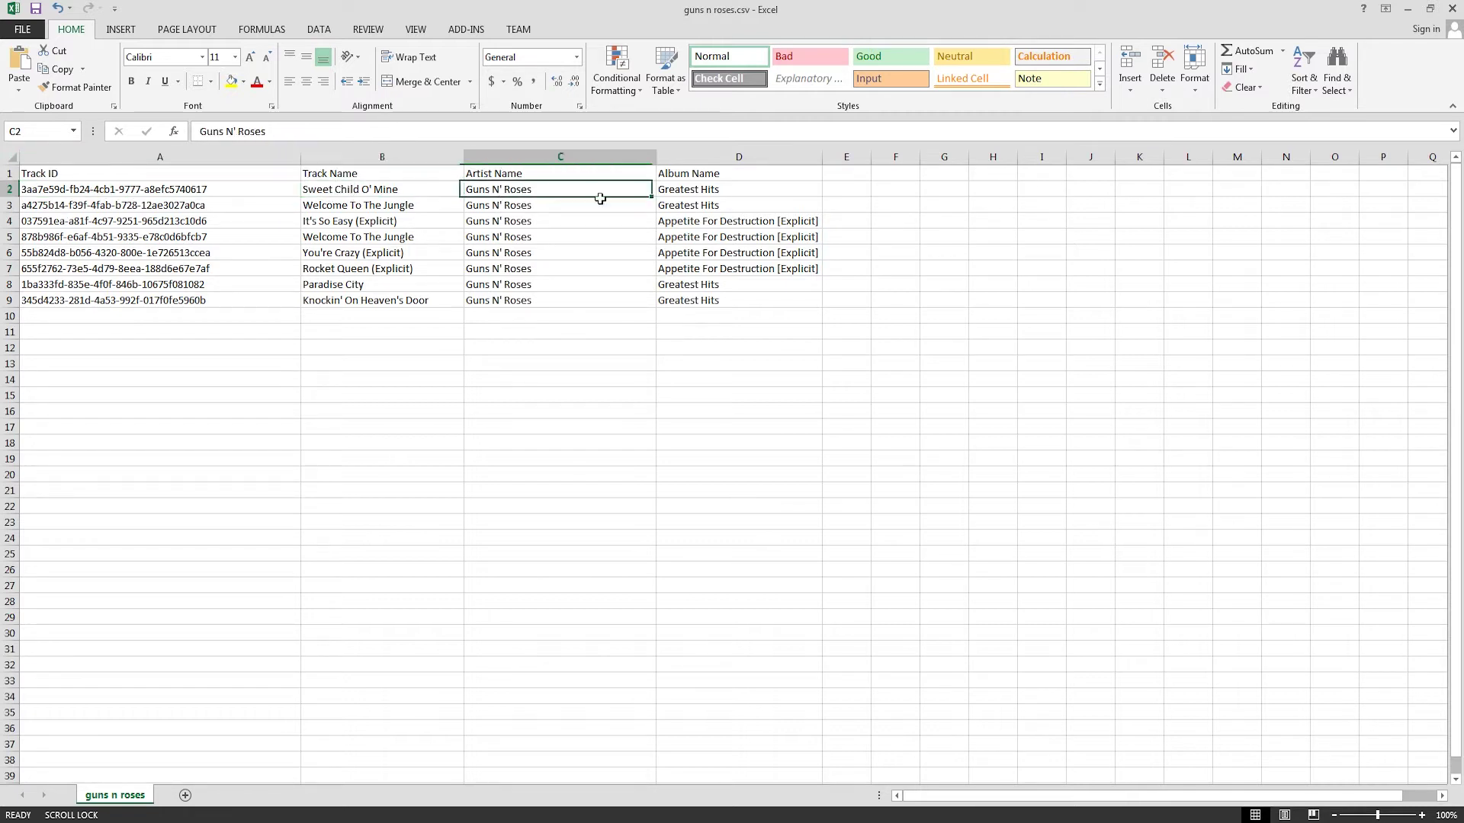
pyautogui.click(687, 203)
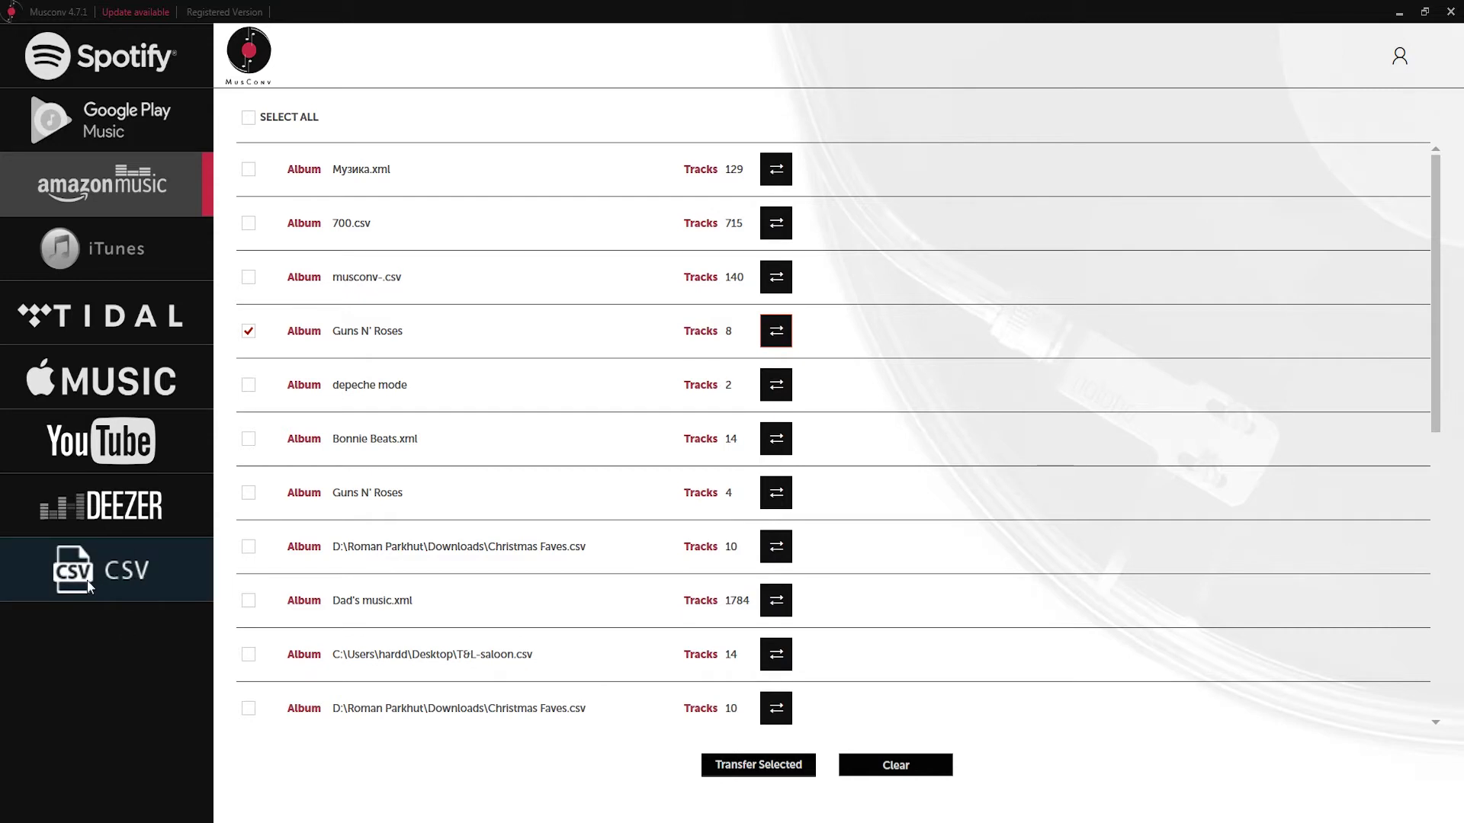
# Step: Import depeche mode playlist from spotify.csv, selecting Where's the Revolution and Heroes, and add it as a playlist
pyautogui.click(84, 580)
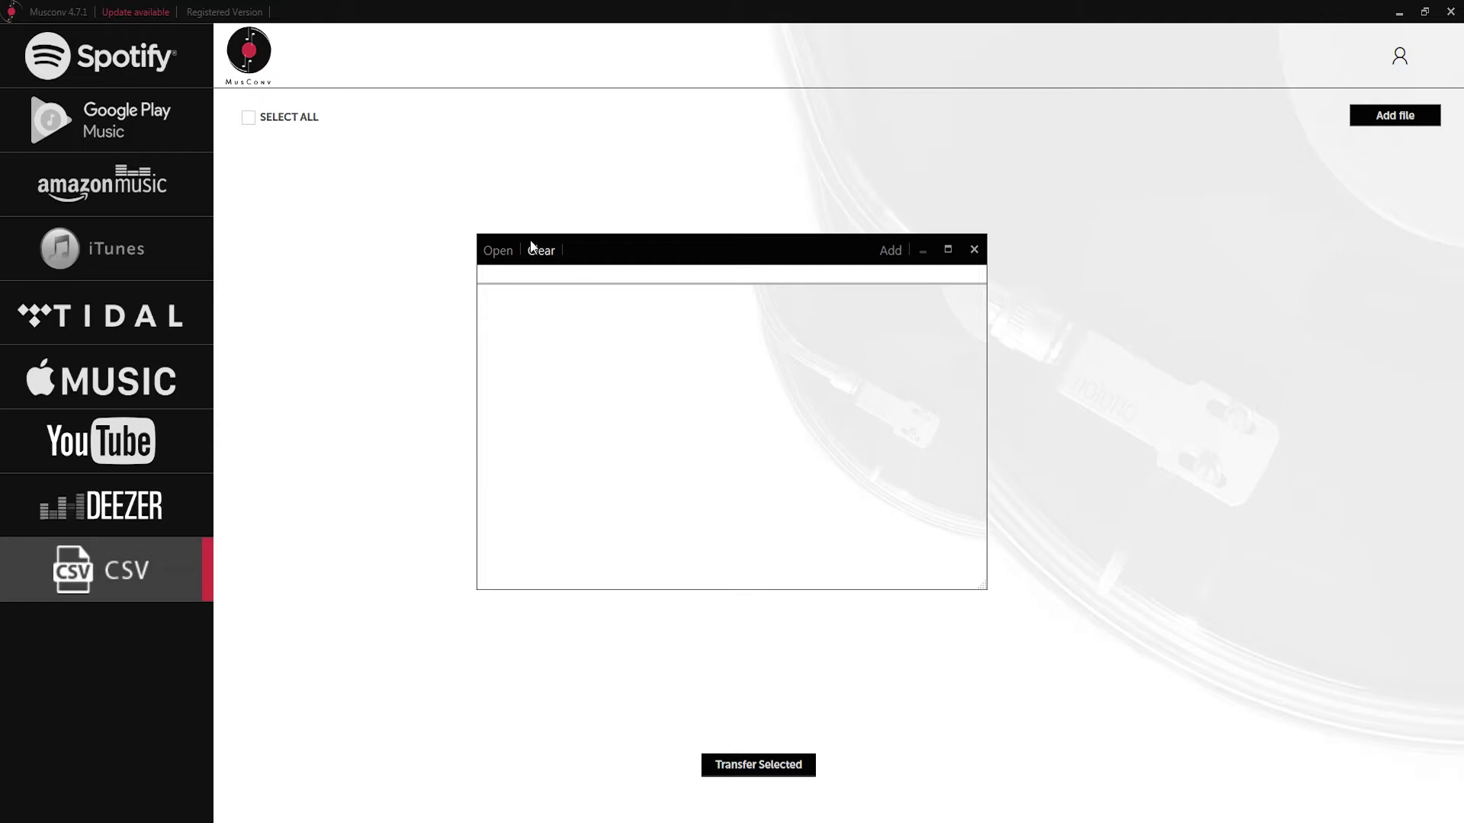
pyautogui.click(497, 250)
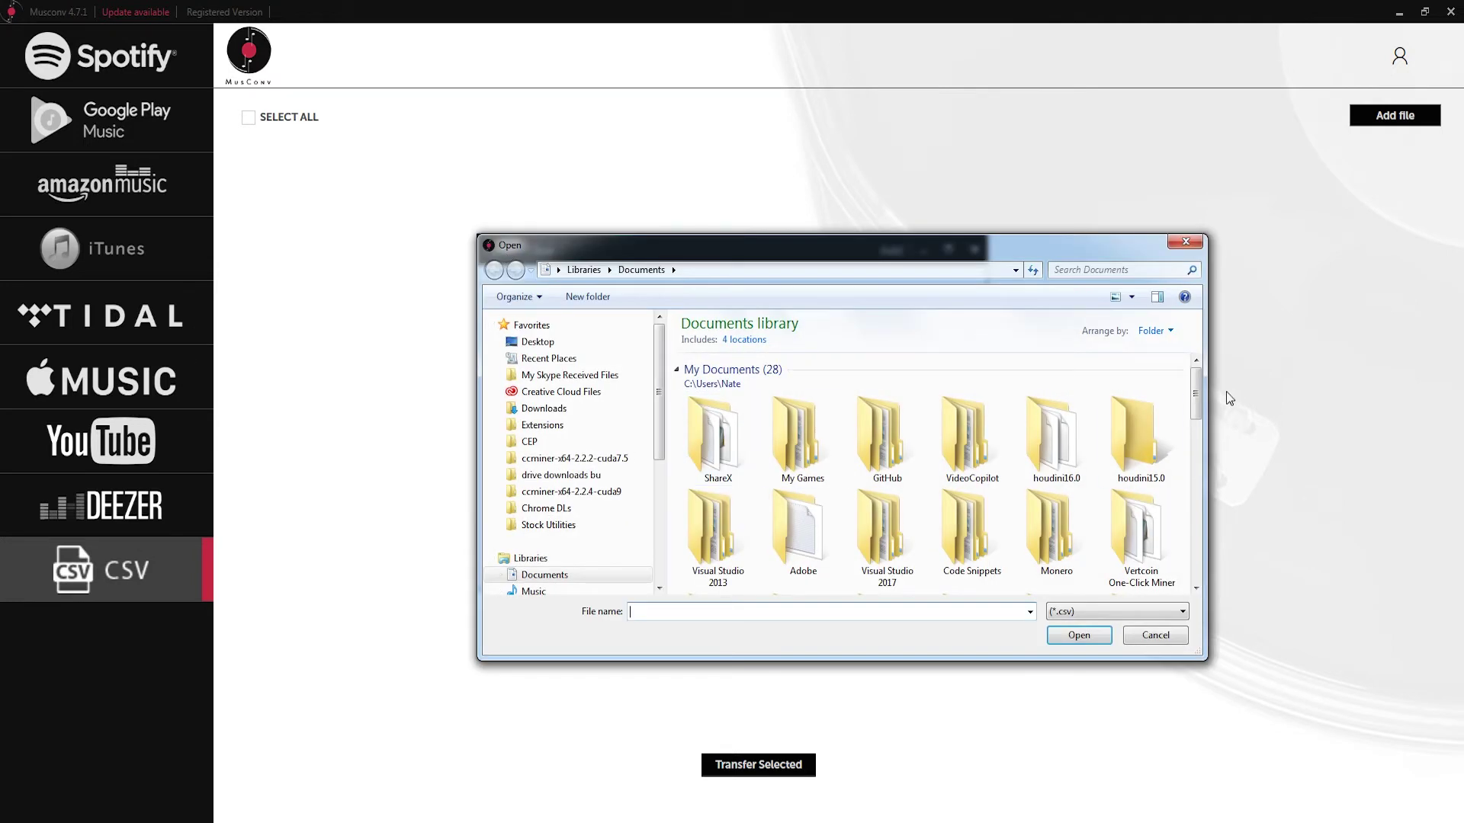
pyautogui.scroll(-5, 1060, 412)
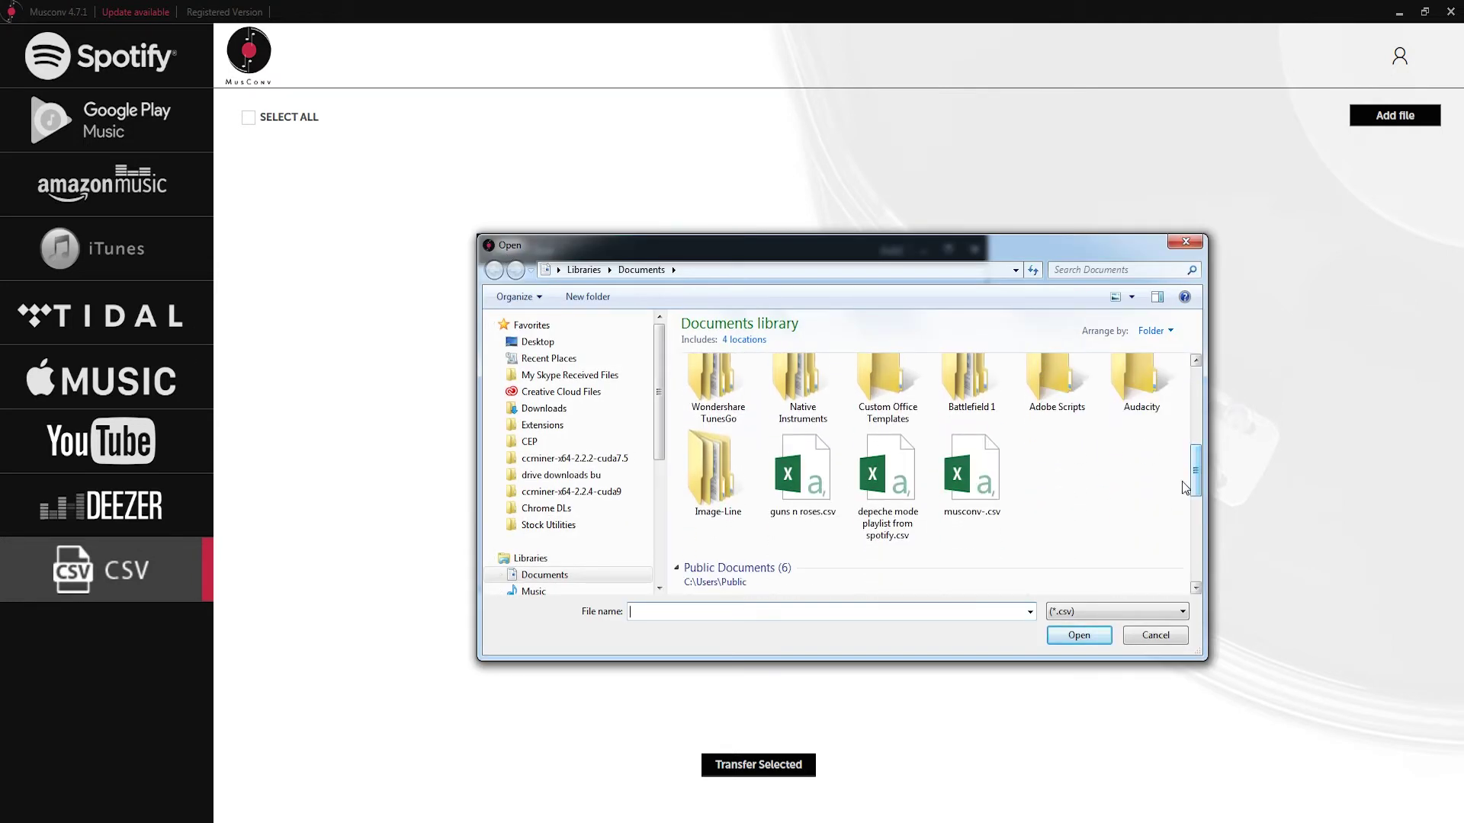
pyautogui.click(888, 473)
pyautogui.doubleClick(887, 472)
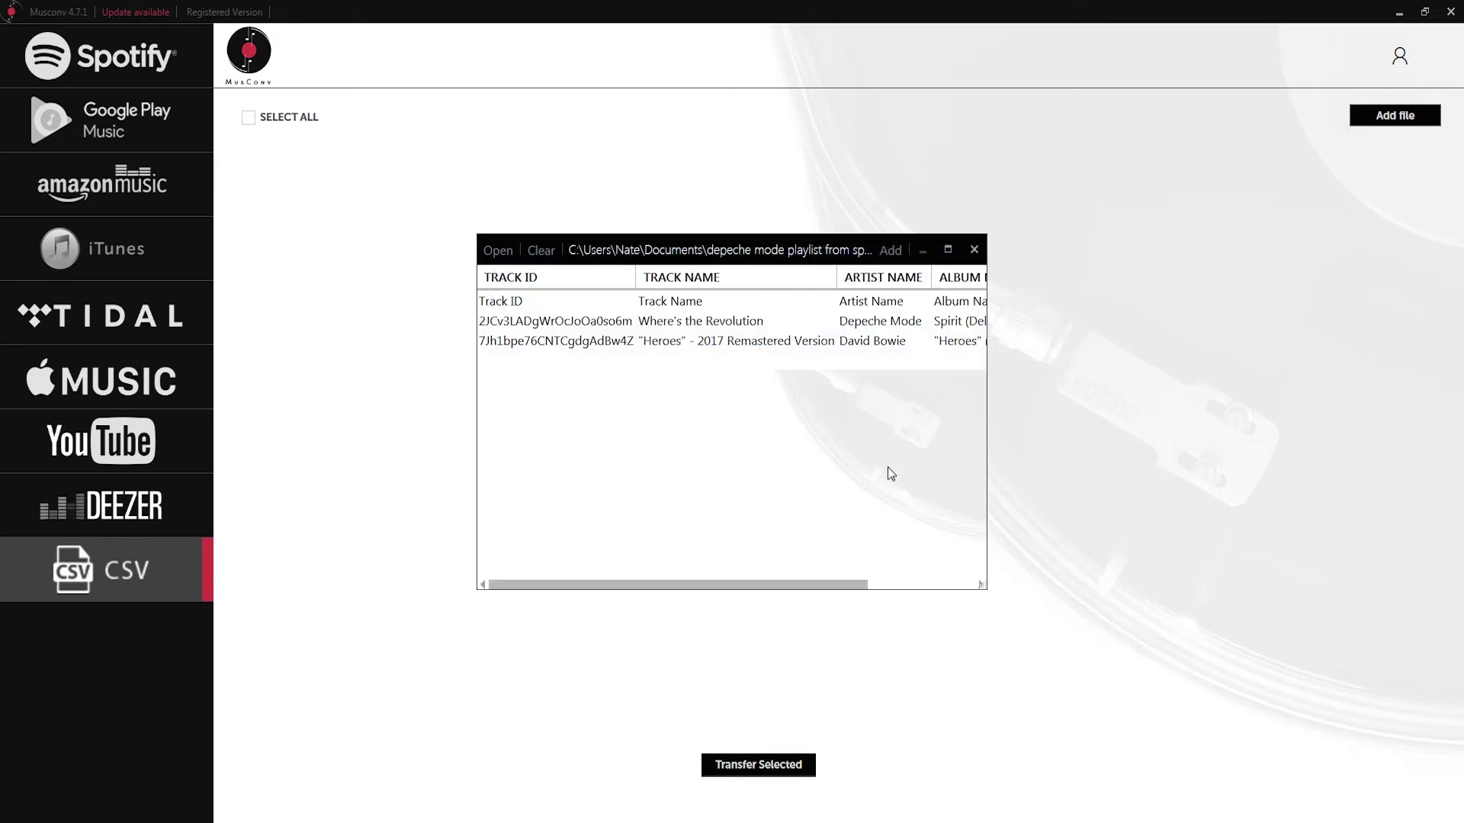
pyautogui.click(582, 326)
pyautogui.click(572, 342)
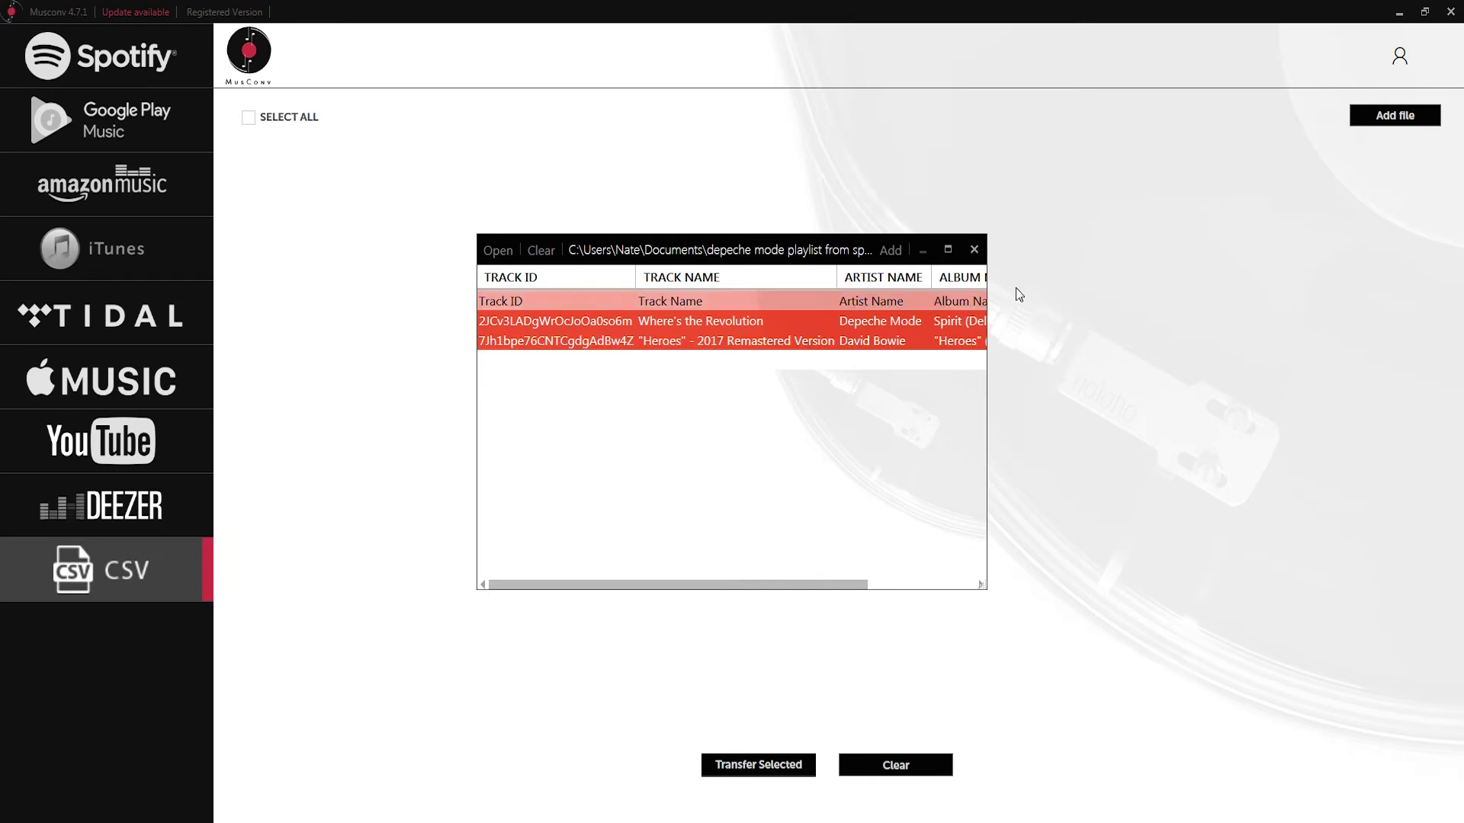
pyautogui.click(891, 252)
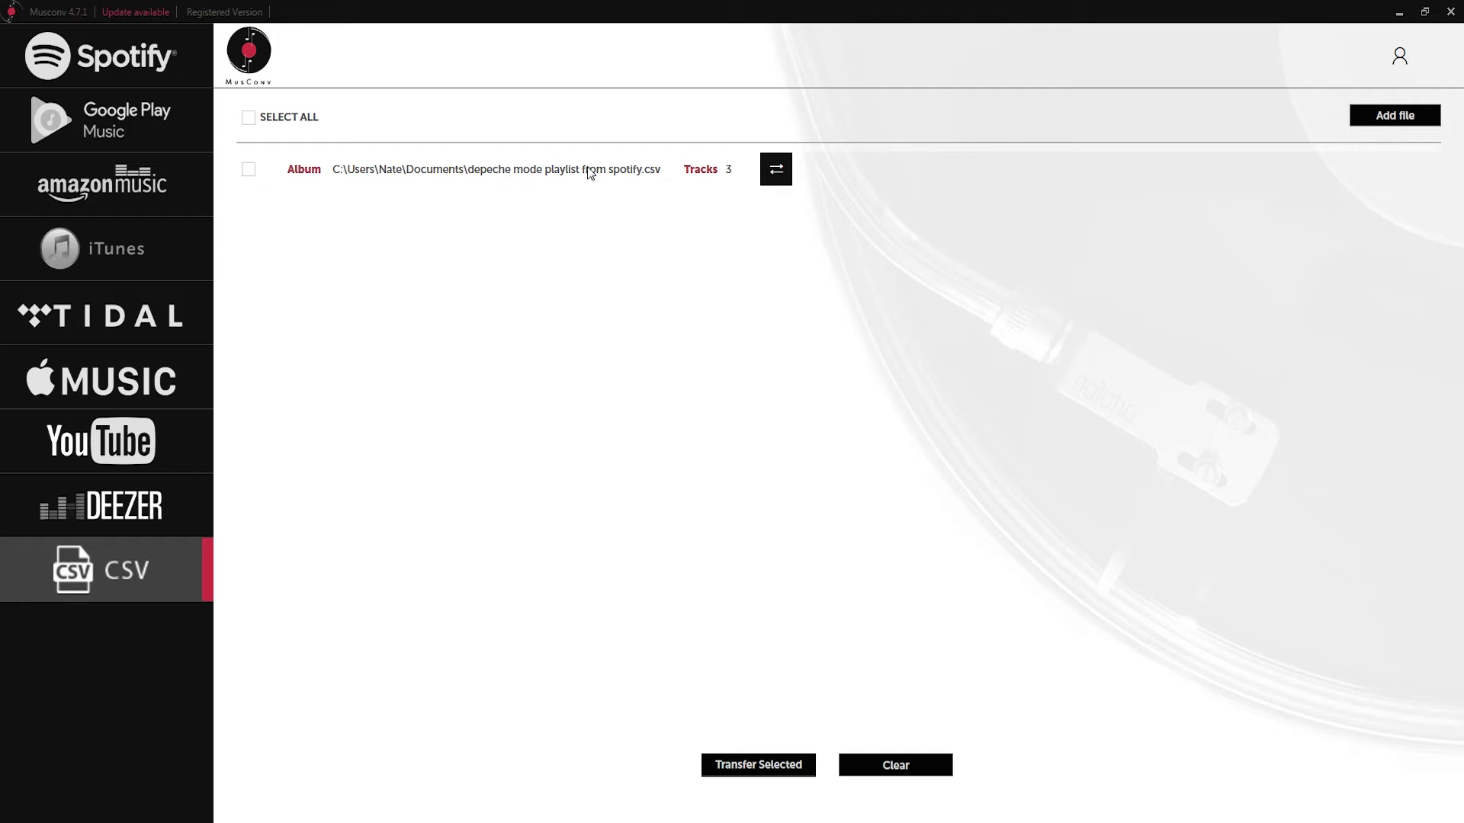
# Step: Run a normal transfer of the CSV depeche mode playlist to Amazon, signing in with the account password
pyautogui.click(785, 173)
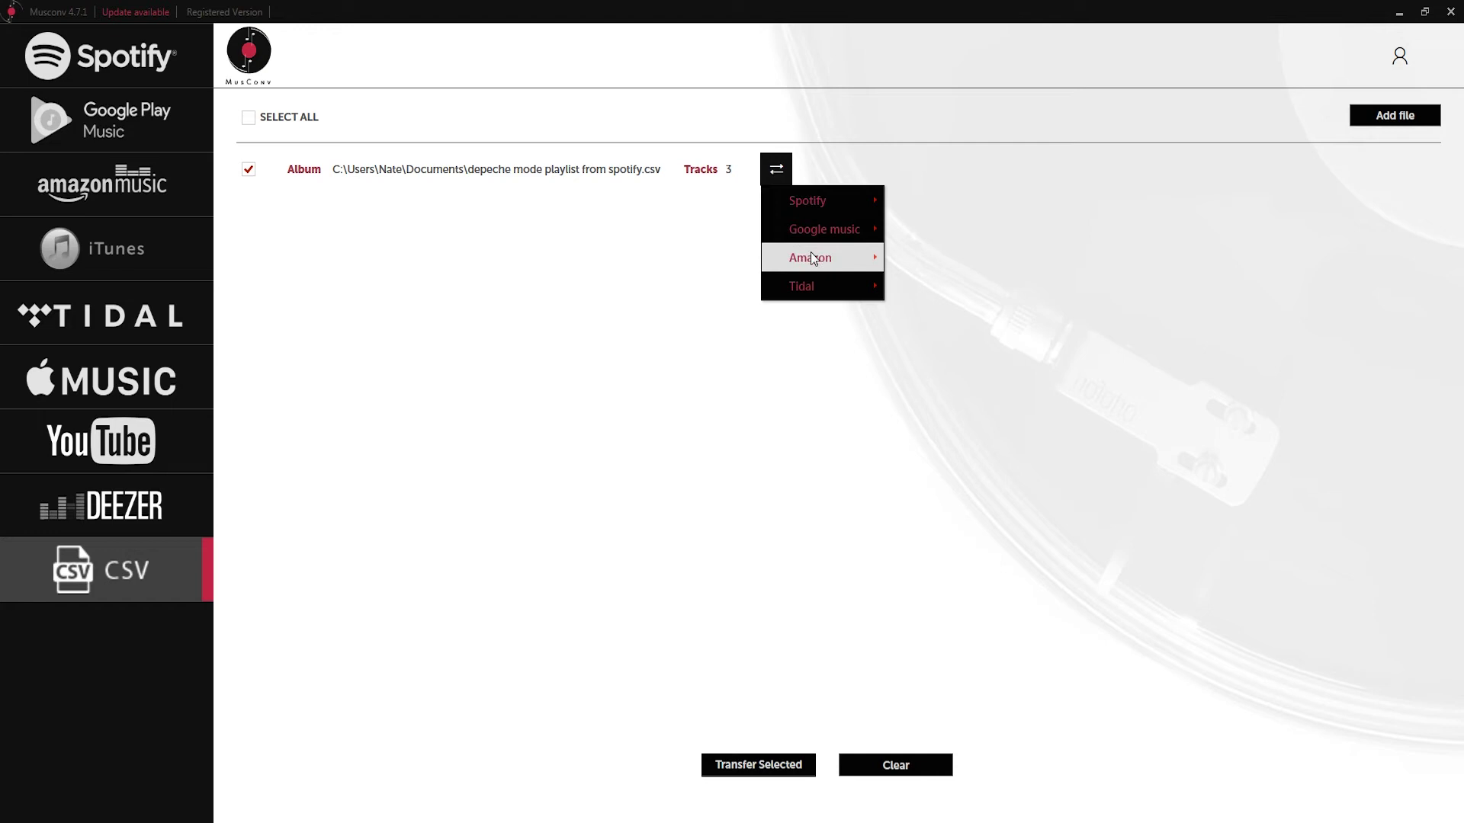
pyautogui.moveTo(856, 262)
pyautogui.click(922, 284)
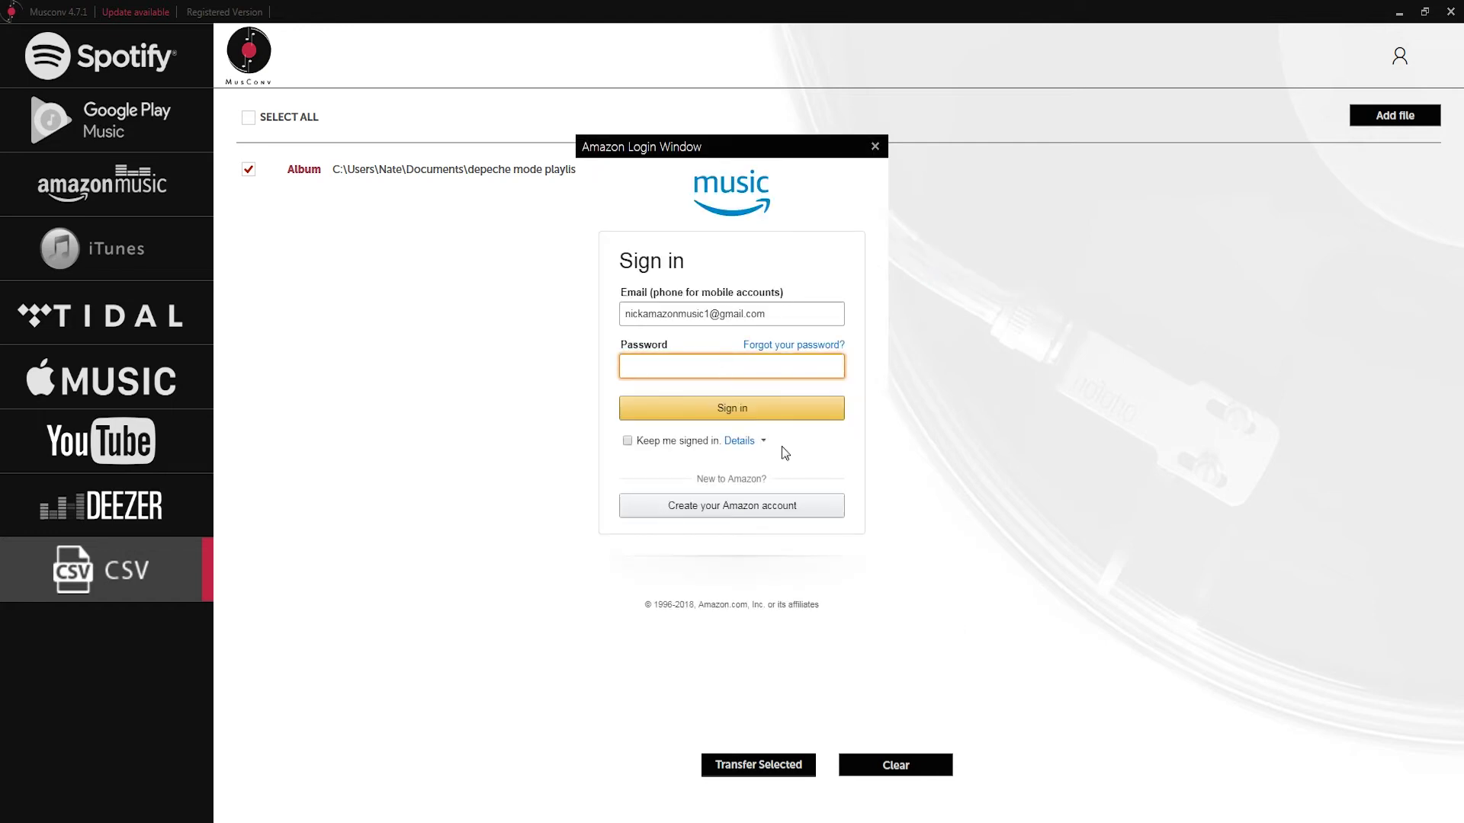
pyautogui.hotkey('ctrl', 'v')
pyautogui.click(781, 415)
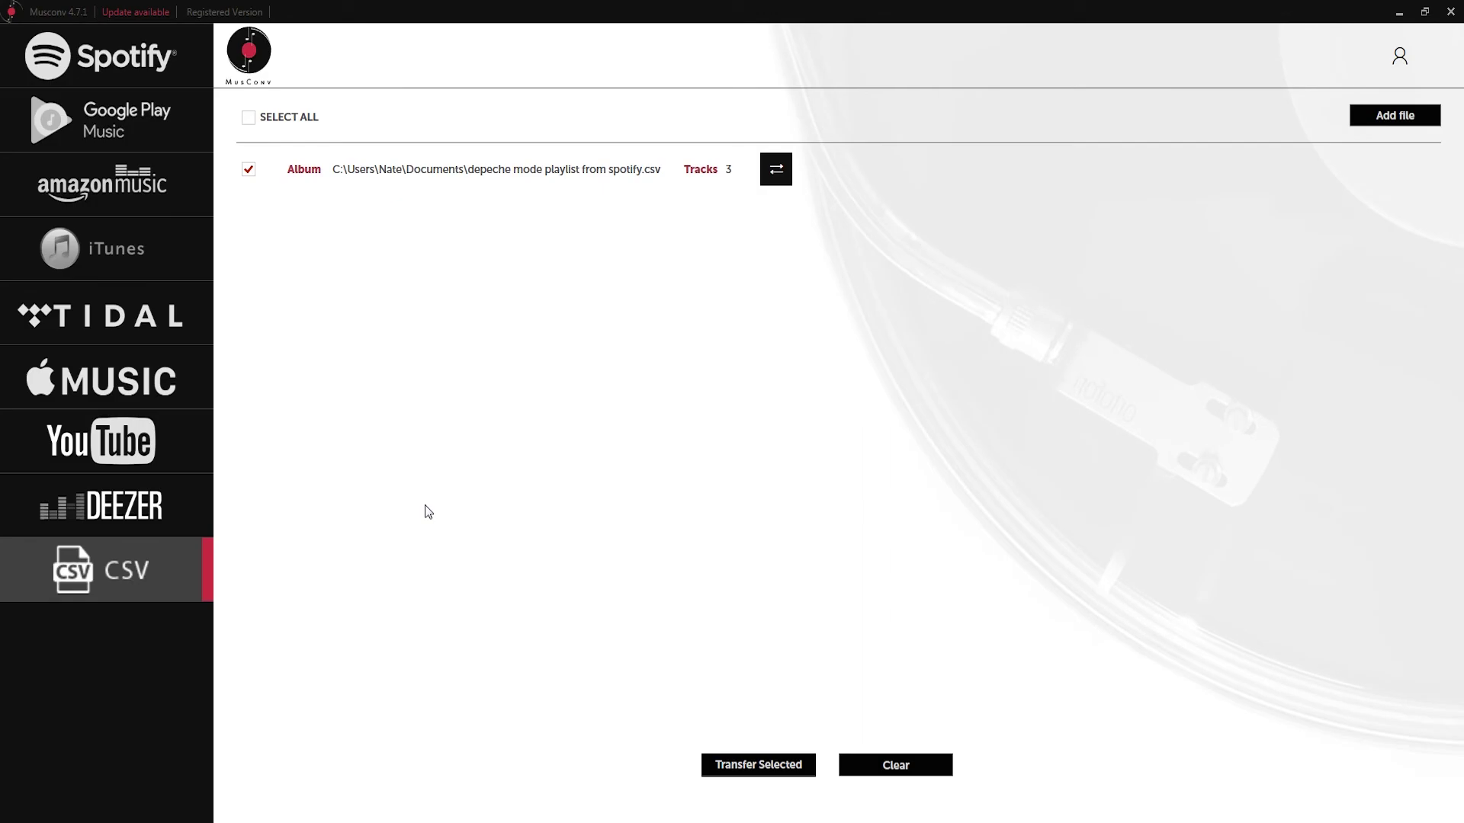
# Step: Sign in to the Amazon Music library to see the 3-track depeche mode playlist from spotify.csv
pyautogui.click(153, 169)
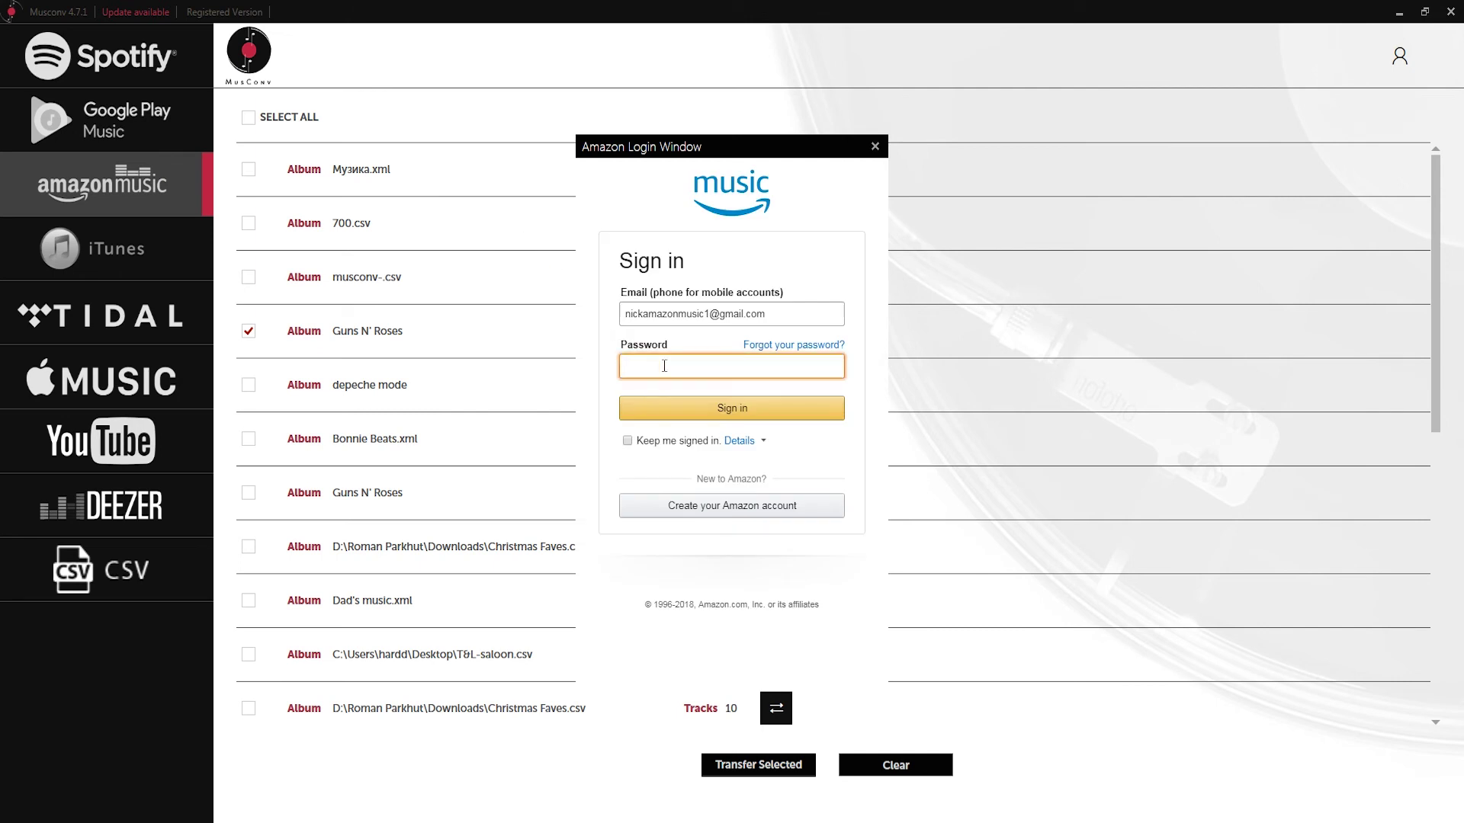
pyautogui.hotkey('ctrl', 'v')
pyautogui.click(663, 418)
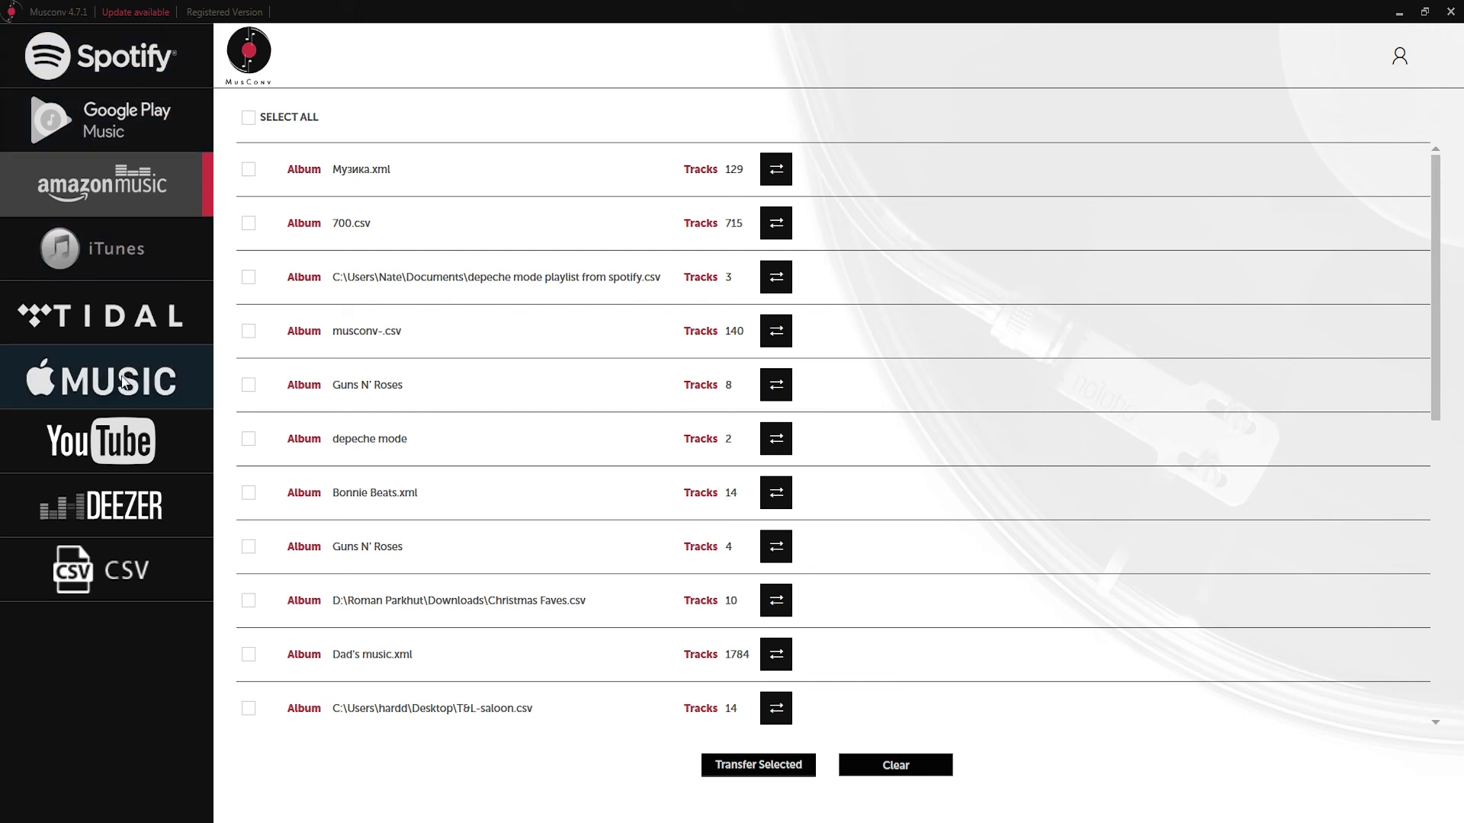
# Step: Clear all albums and playlists from the Amazon Music list
pyautogui.click(151, 52)
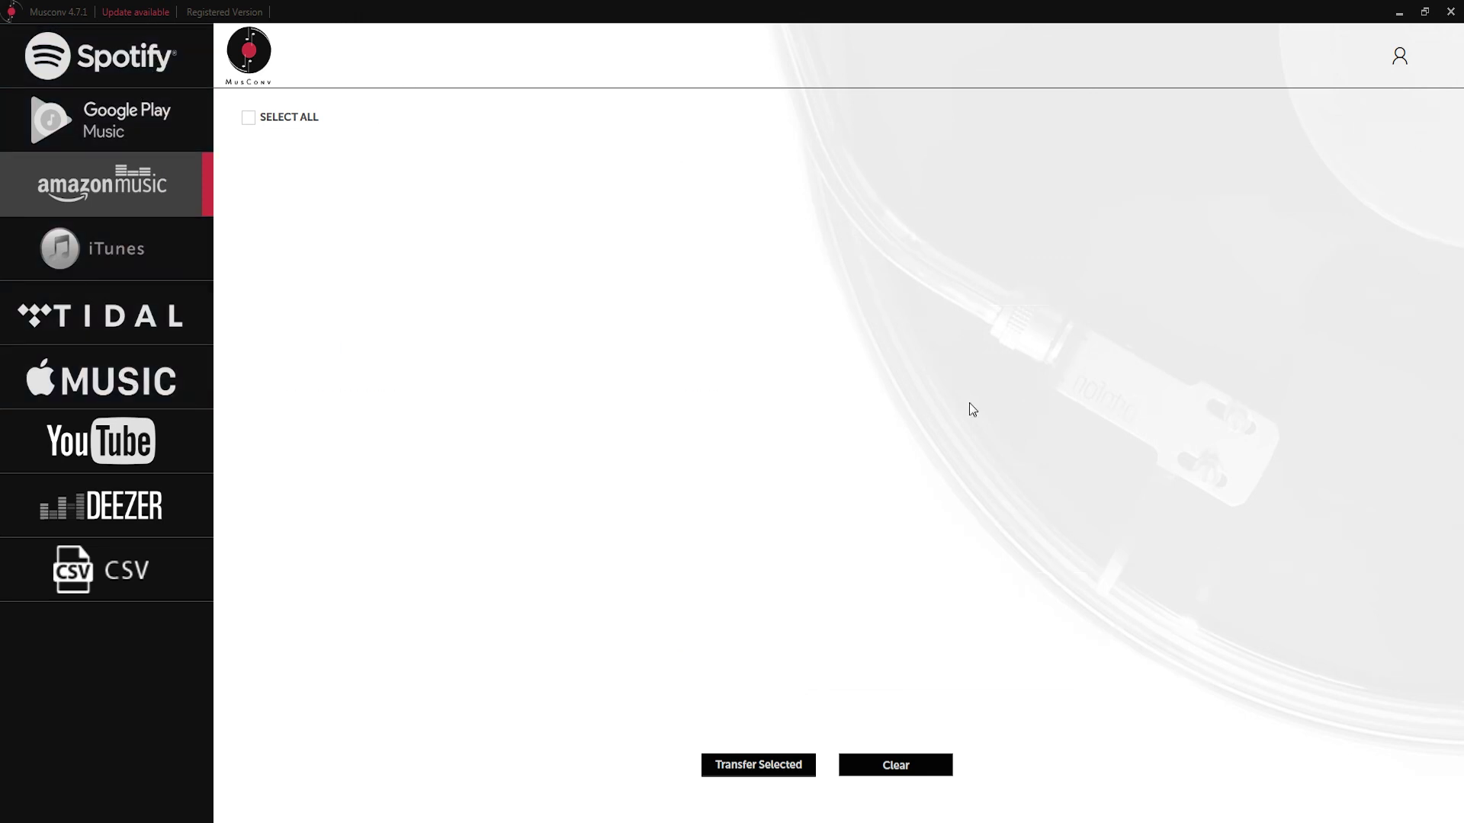